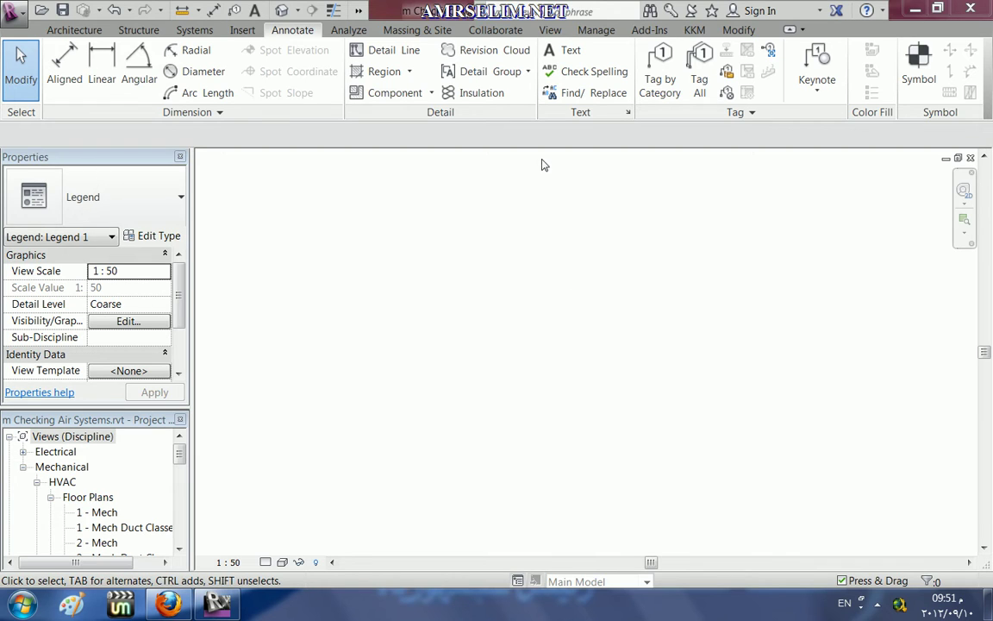
Create a new 1:50 legend view, Legend 2, from View > Legends > Legend.
left_click(552, 30)
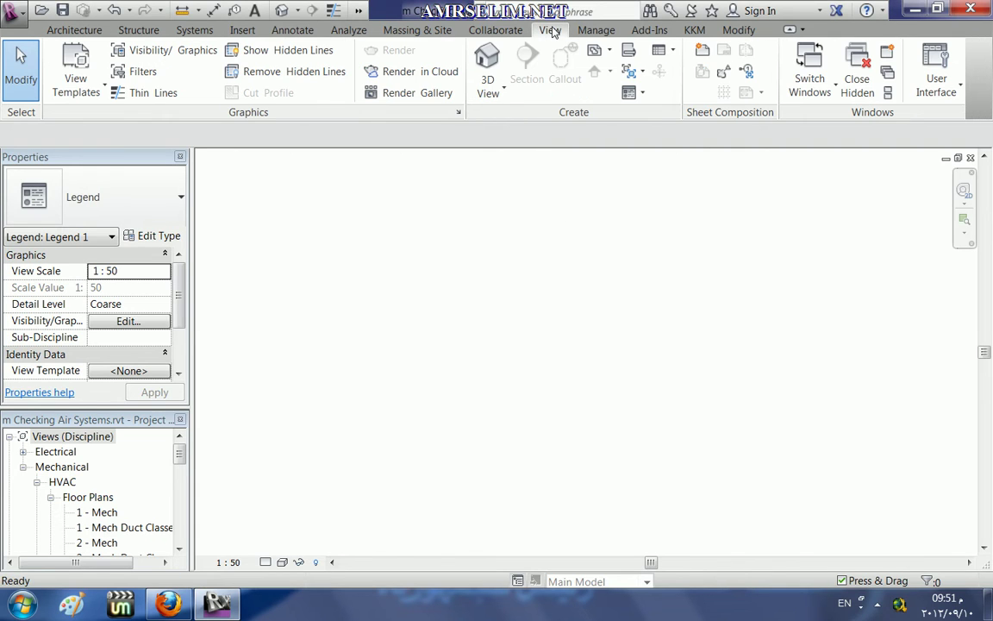
left_click(638, 92)
left_click(668, 119)
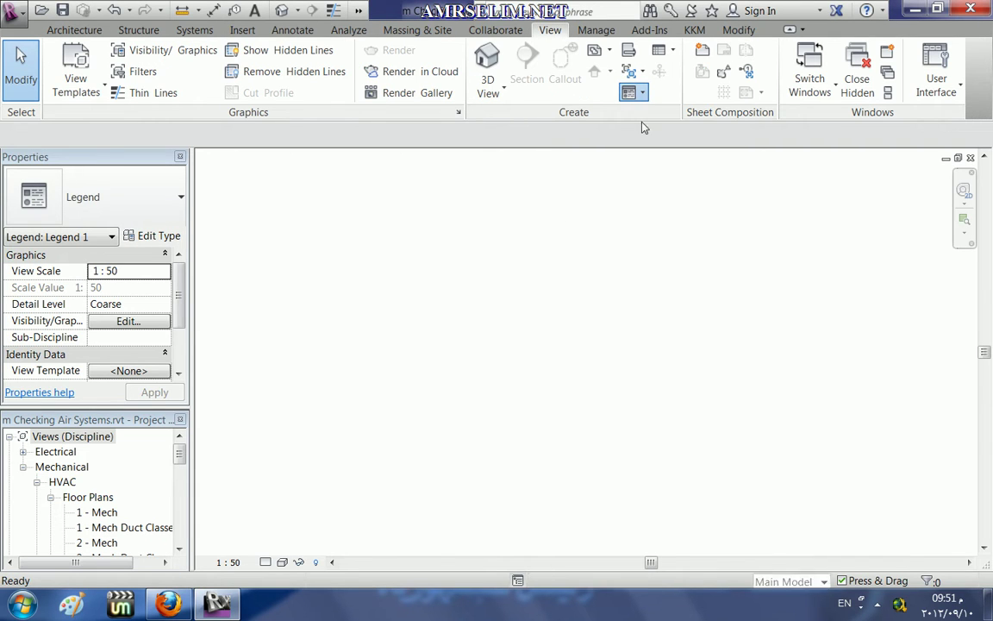
left_click(514, 353)
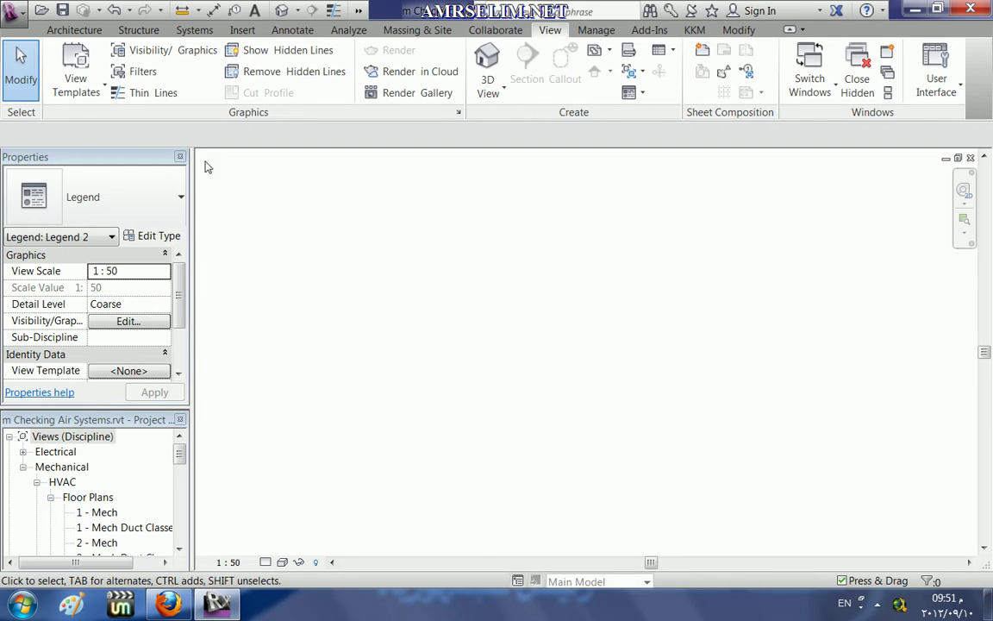
left_click(285, 31)
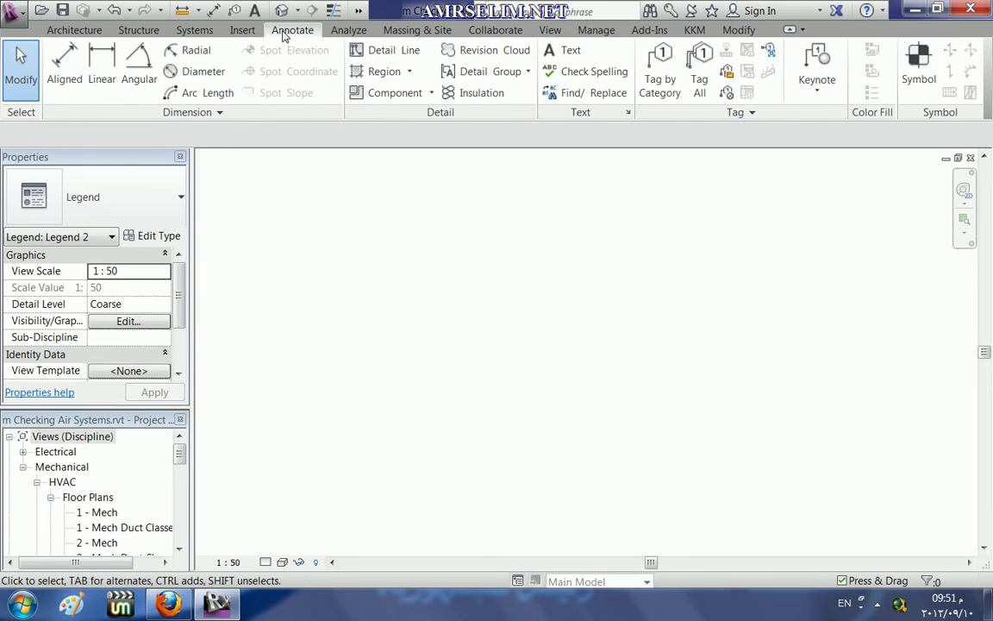
Place the M_Lighting and Appliance Panelboard as a floor plan legend component.
left_click(431, 92)
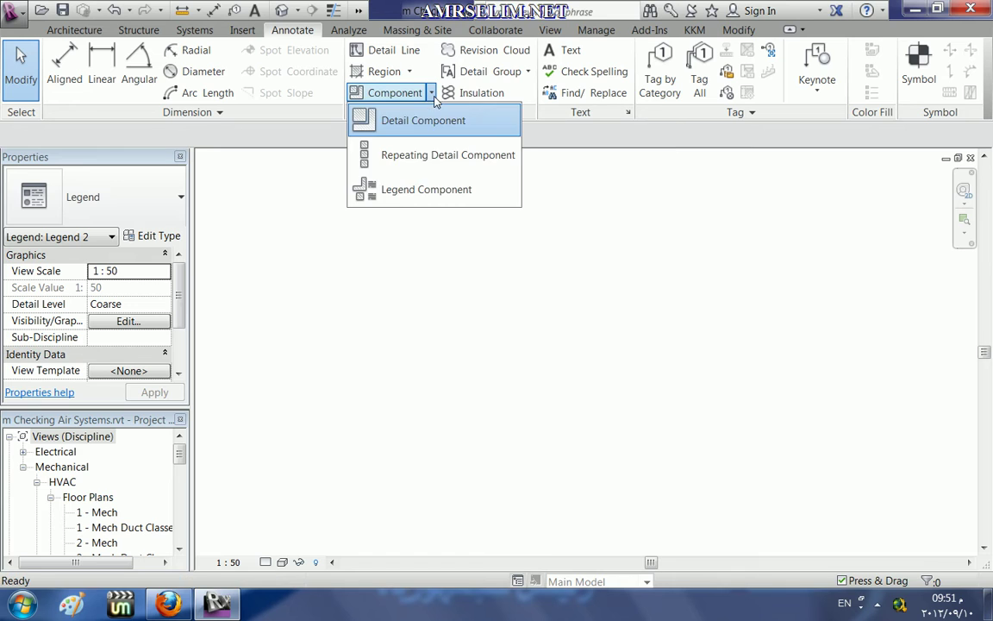
left_click(422, 192)
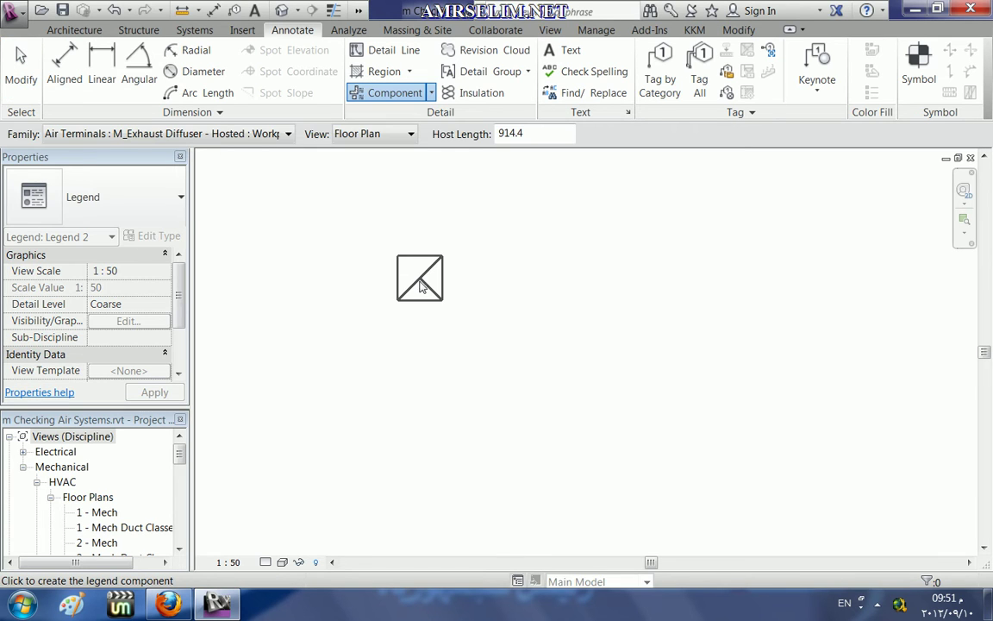
left_click(169, 134)
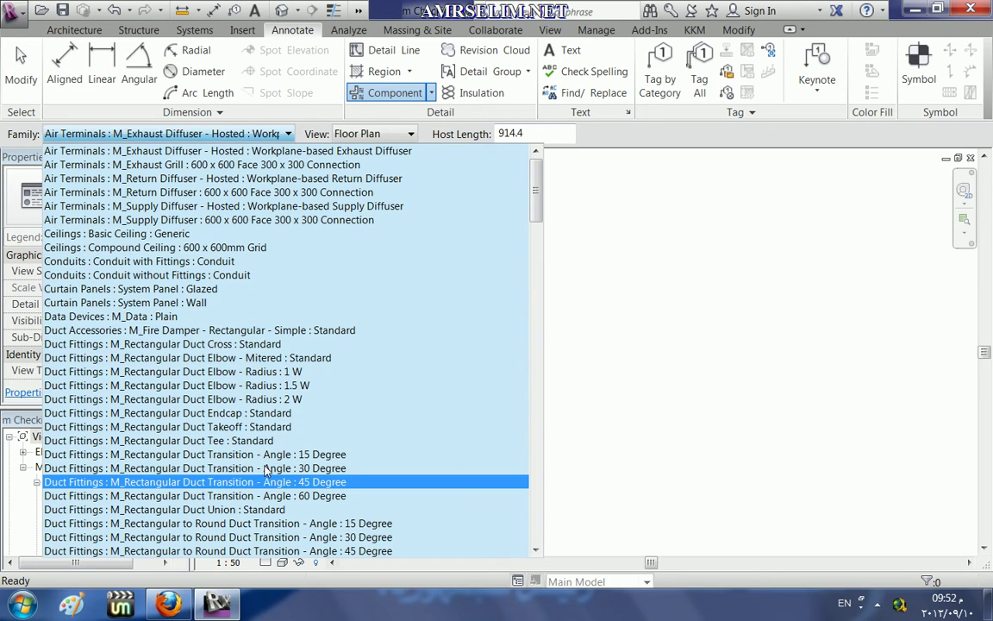
scroll(264, 372, "down", 1)
scroll(264, 373, "down", 3)
scroll(264, 373, "down", 9)
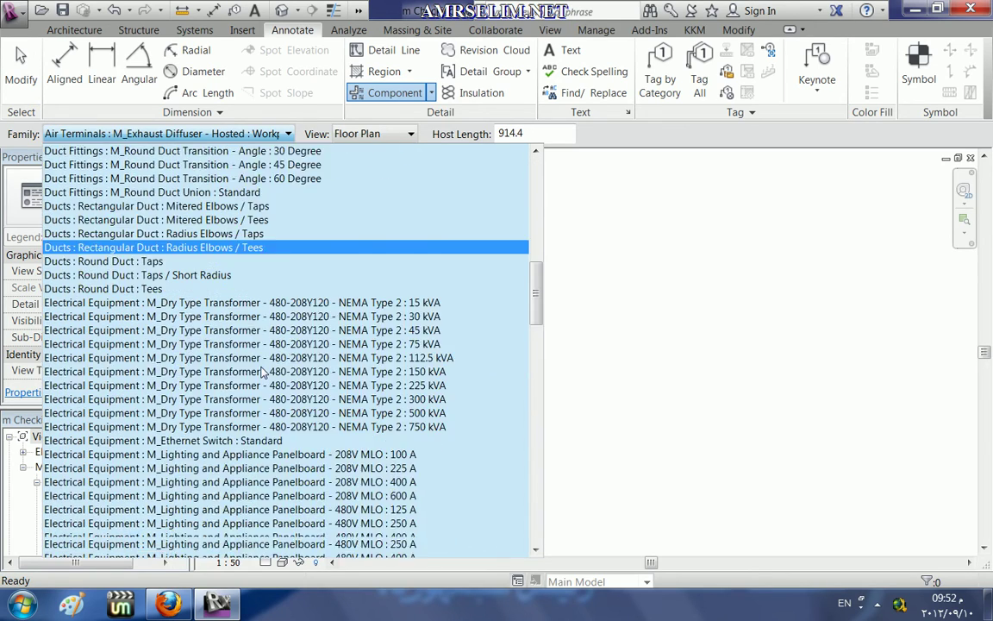
scroll(264, 373, "down", 4)
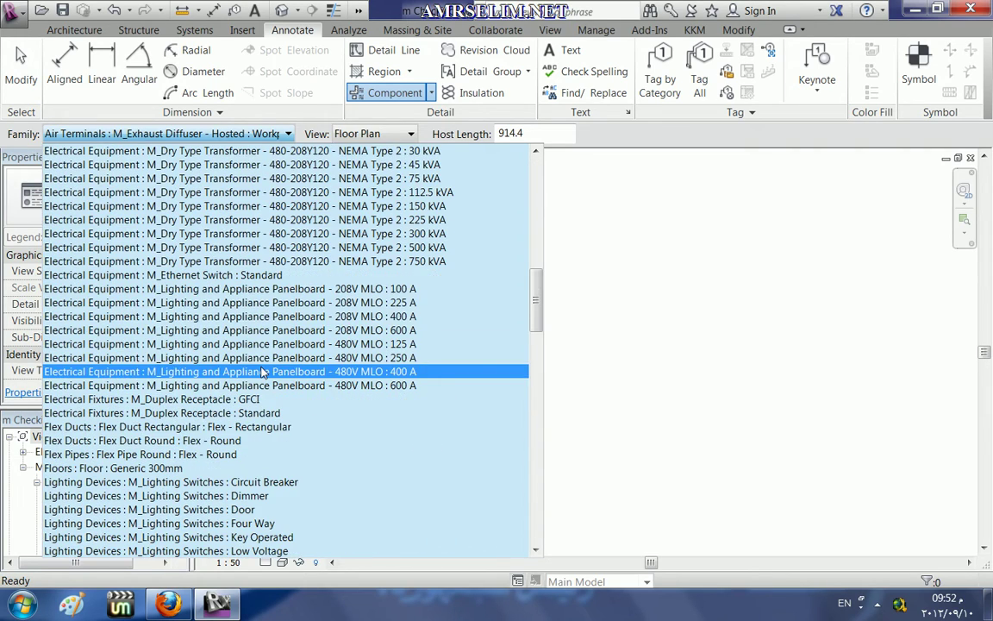
left_click(202, 294)
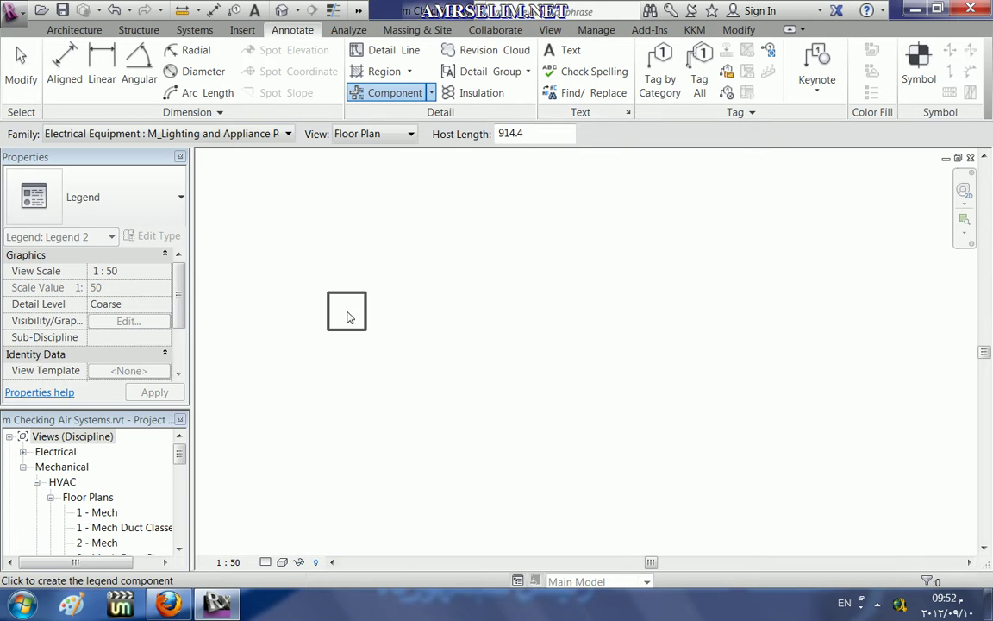
left_click(336, 247)
Add the panelboard's Elevation: Front and Elevation: Back legend symbols.
left_click(373, 133)
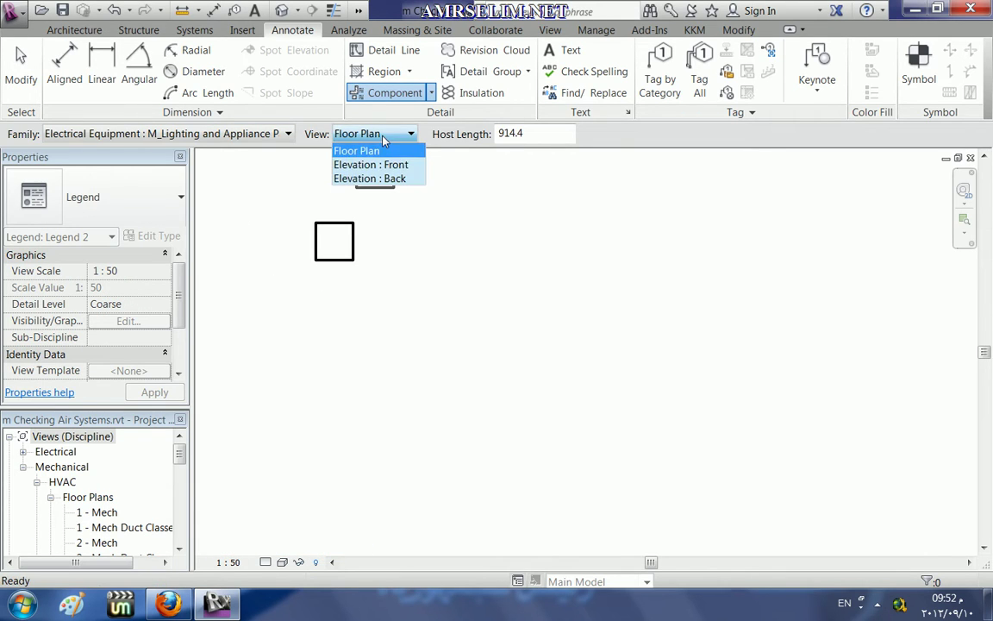
left_click(362, 161)
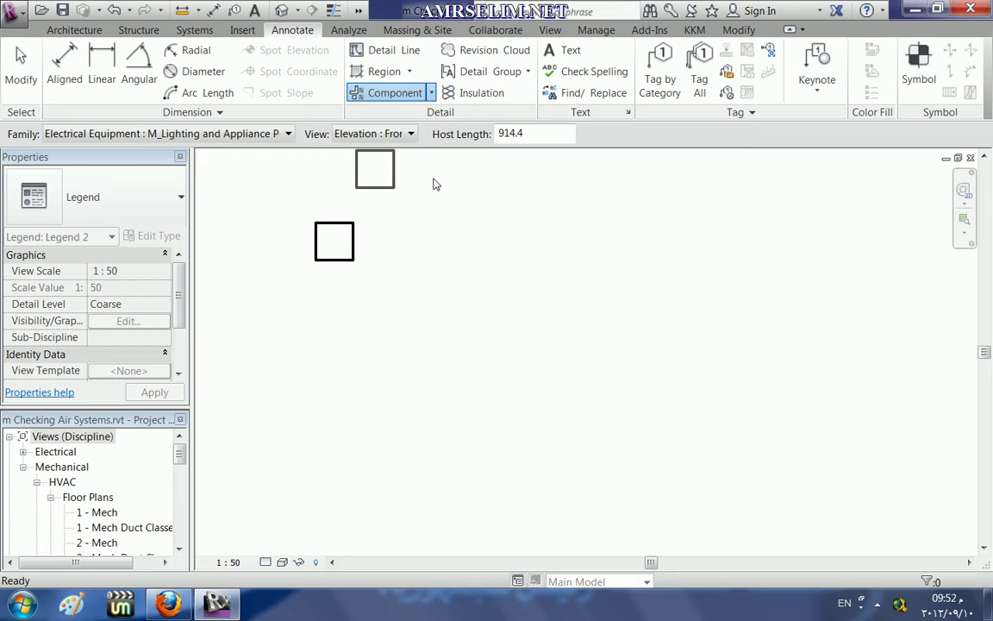
left_click(371, 134)
left_click(395, 181)
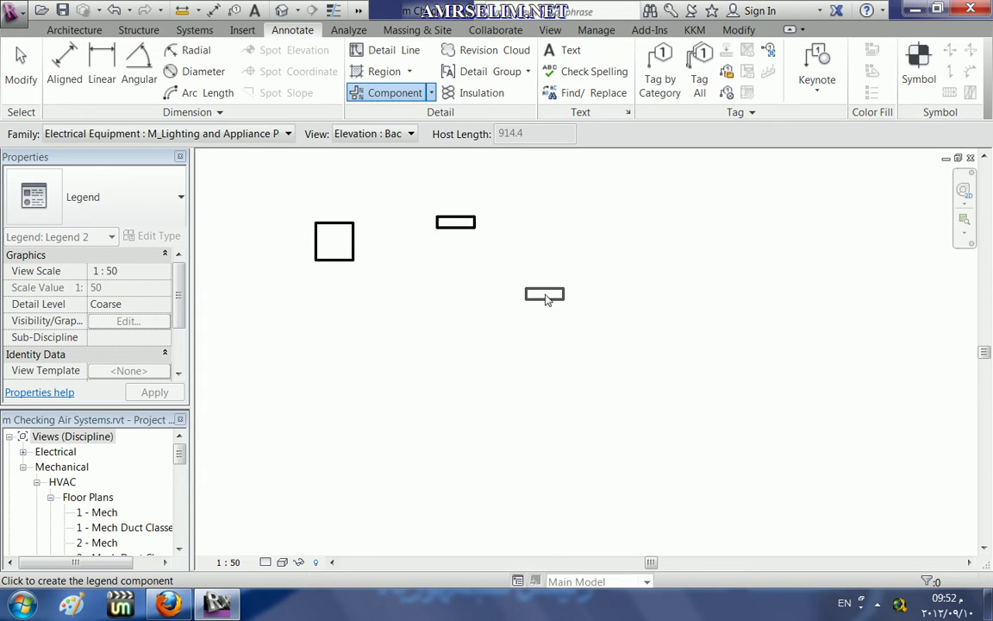
left_click(190, 133)
scroll(284, 414, "down", 3)
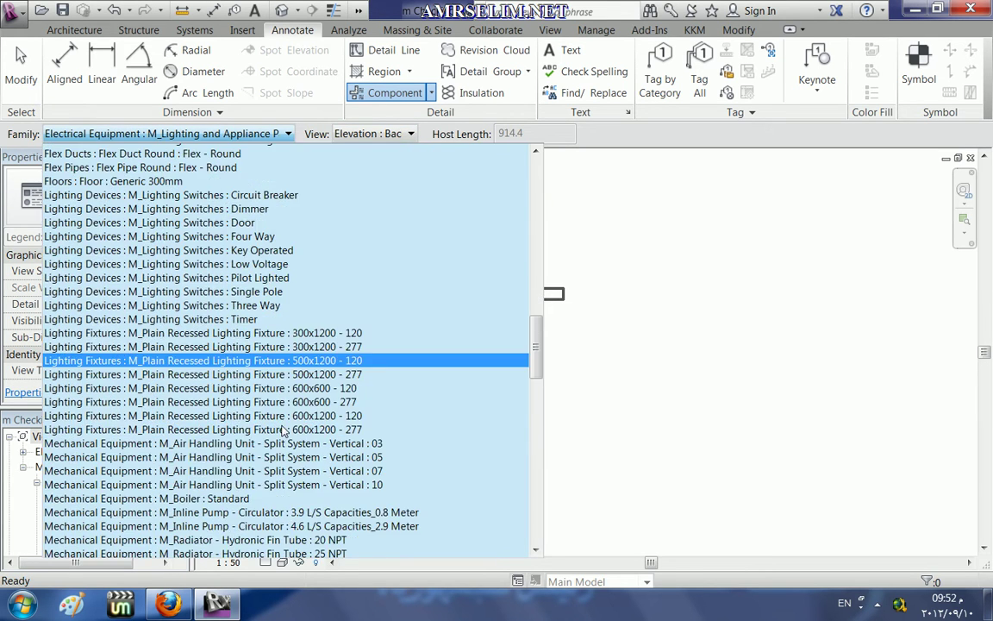
scroll(259, 379, "down", 7)
scroll(207, 385, "down", 2)
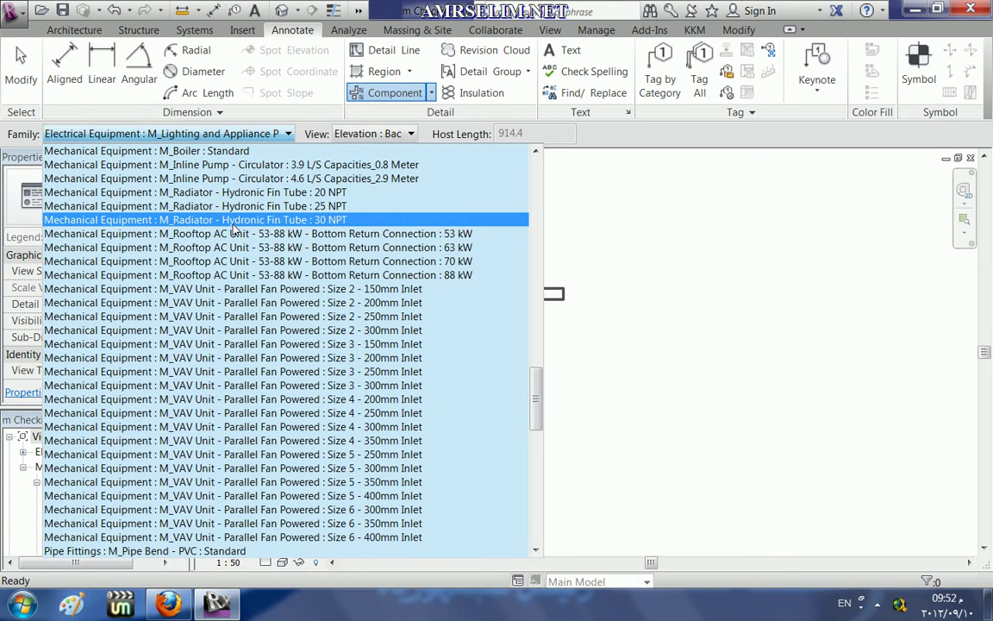
Place the M_VAV Unit - Parallel Fan as back-elevation and floor plan symbols.
left_click(322, 309)
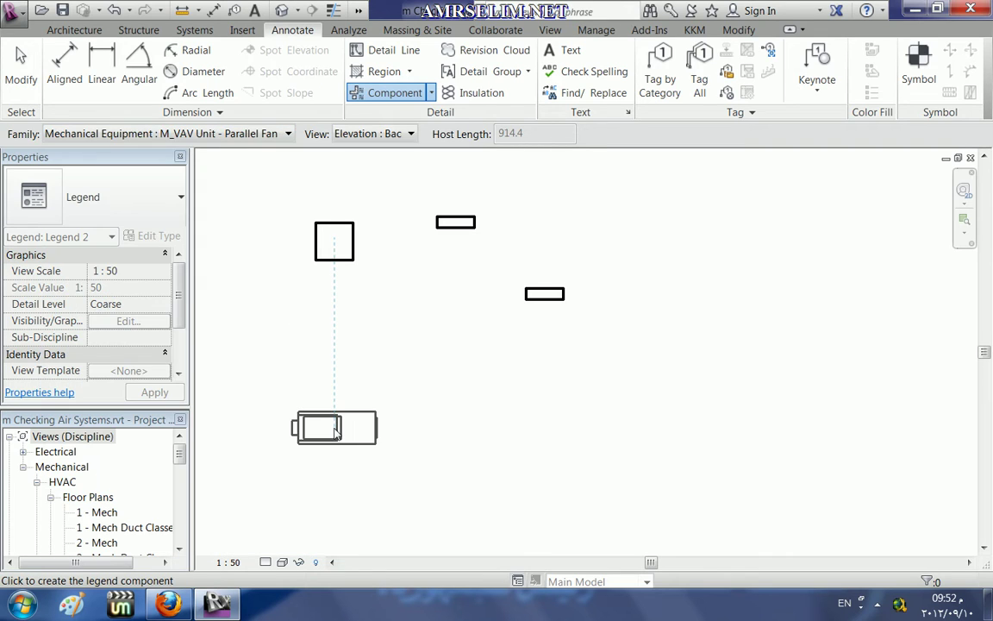
left_click(337, 418)
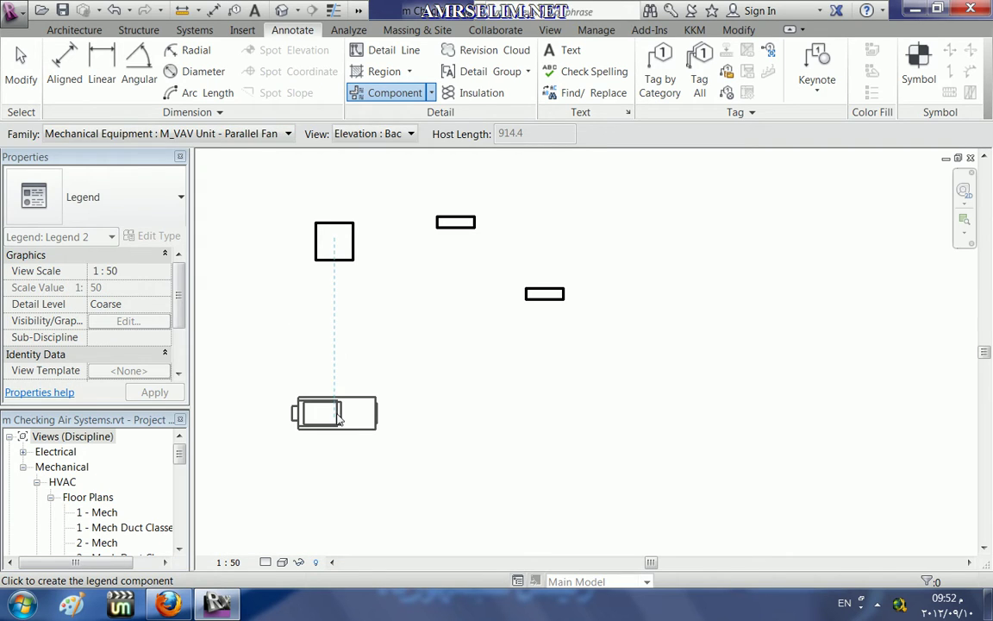
left_click(385, 134)
left_click(370, 151)
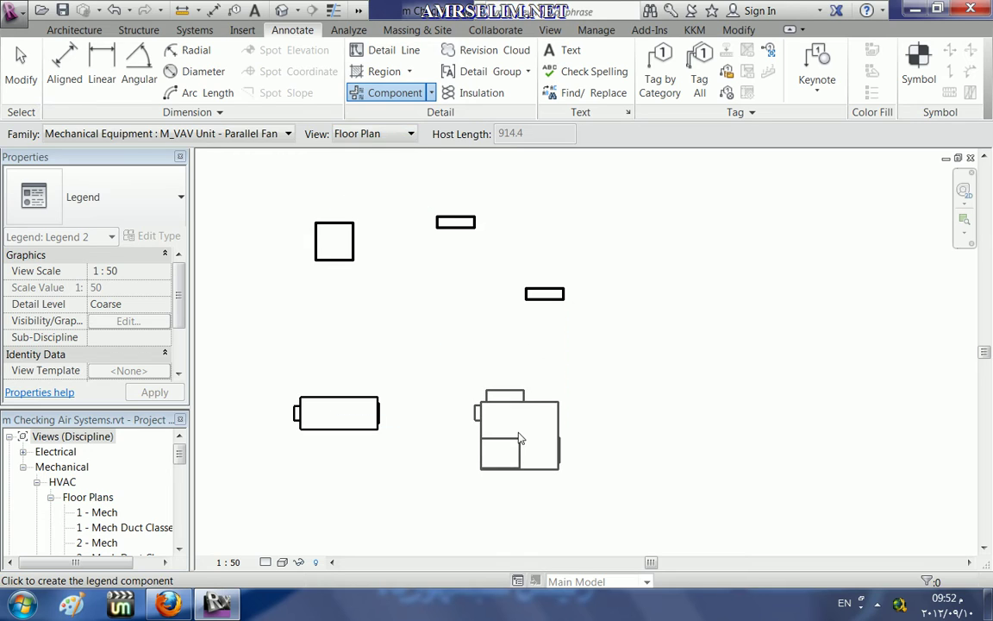
left_click(519, 438)
Add the VAV unit's right and left elevation symbols to complete the row.
left_click(385, 135)
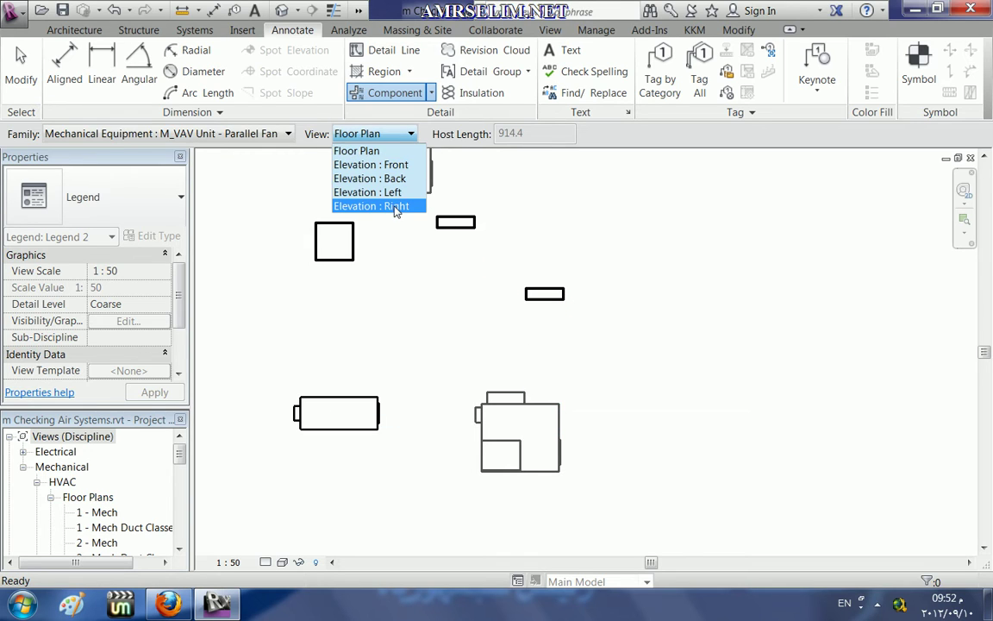
left_click(380, 193)
left_click(680, 430)
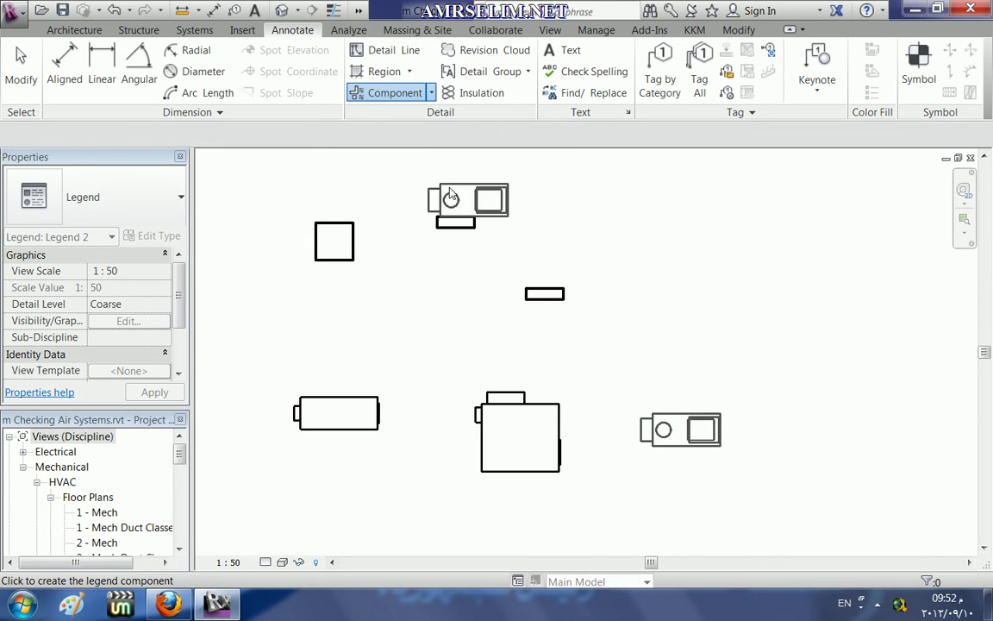
left_click(399, 135)
left_click(403, 191)
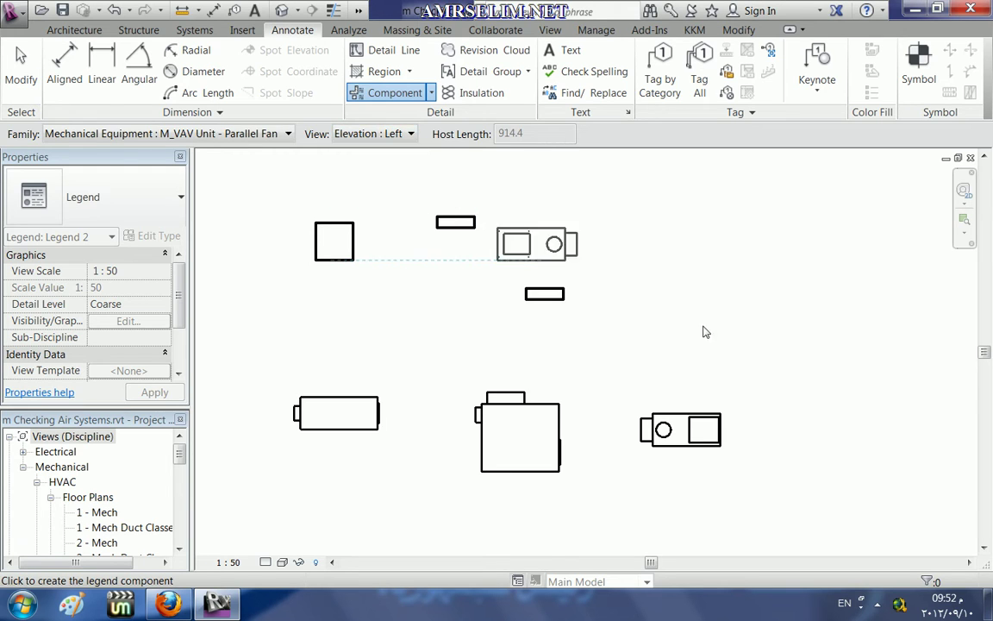
left_click(840, 434)
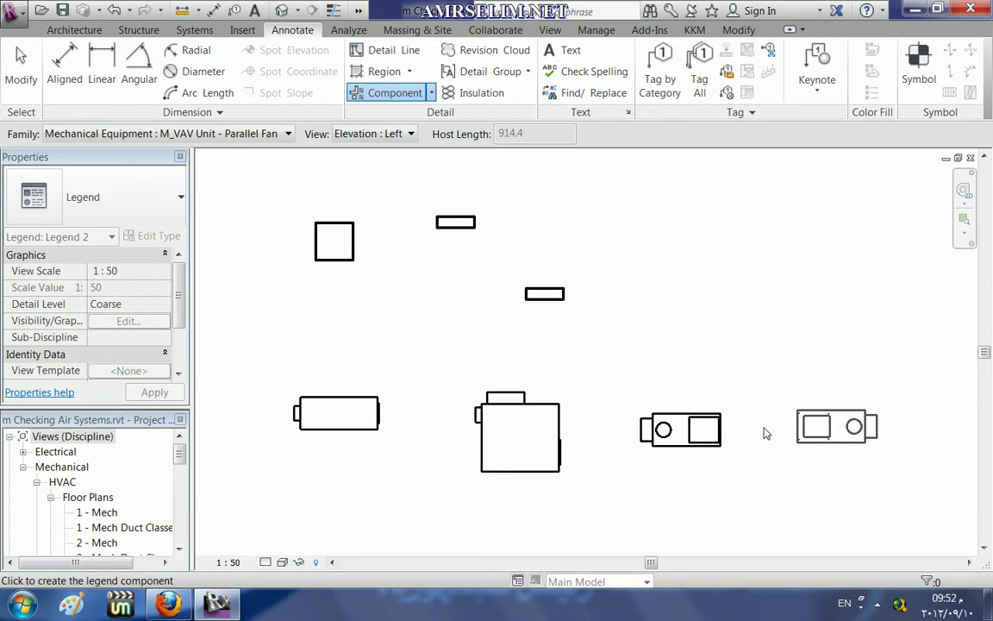
scroll(324, 314, "down", 2)
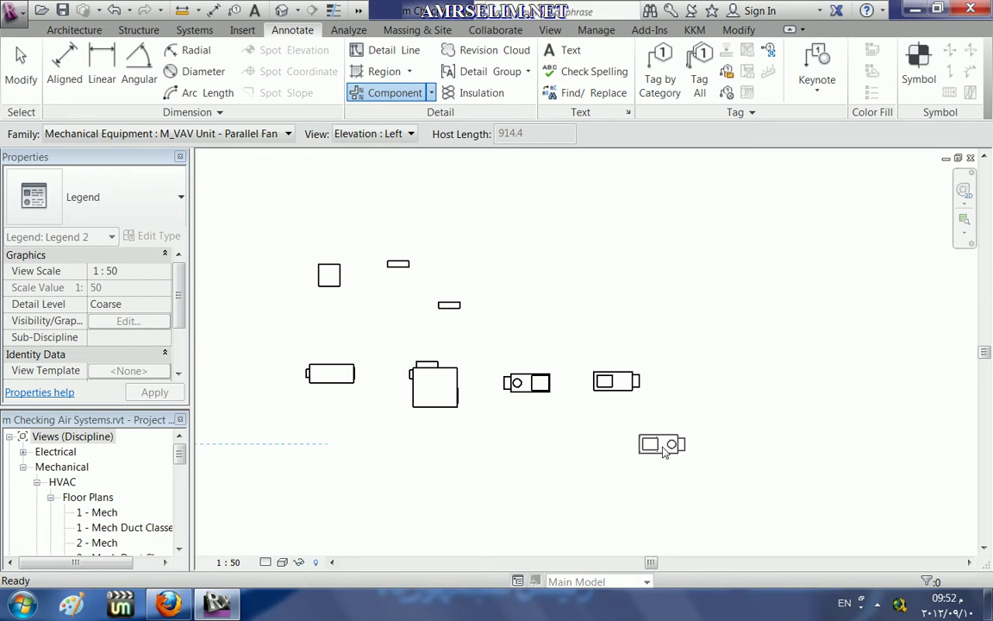
key("Escape")
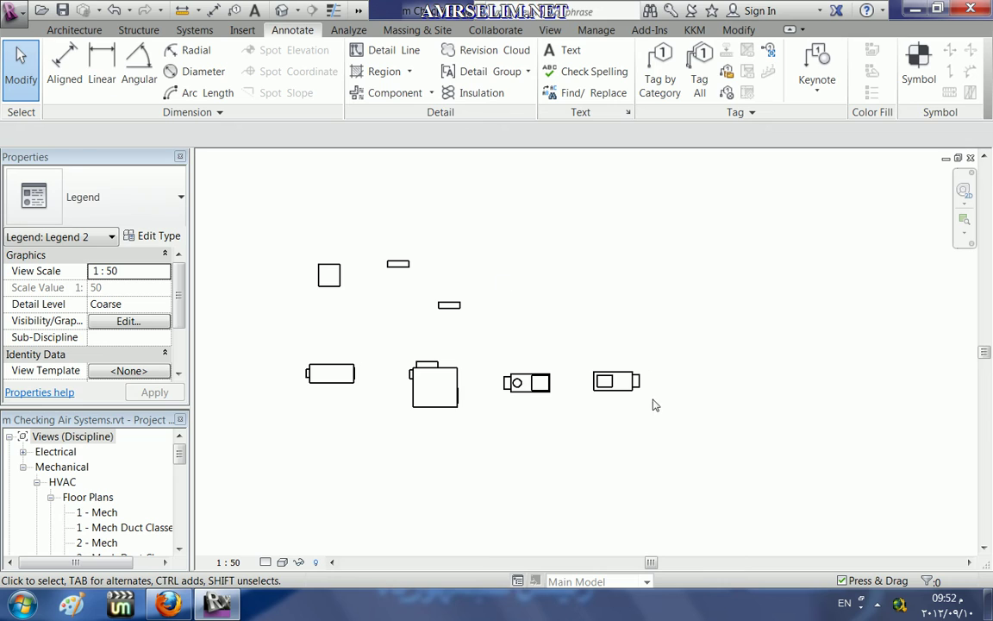
scroll(410, 465, "up", 4)
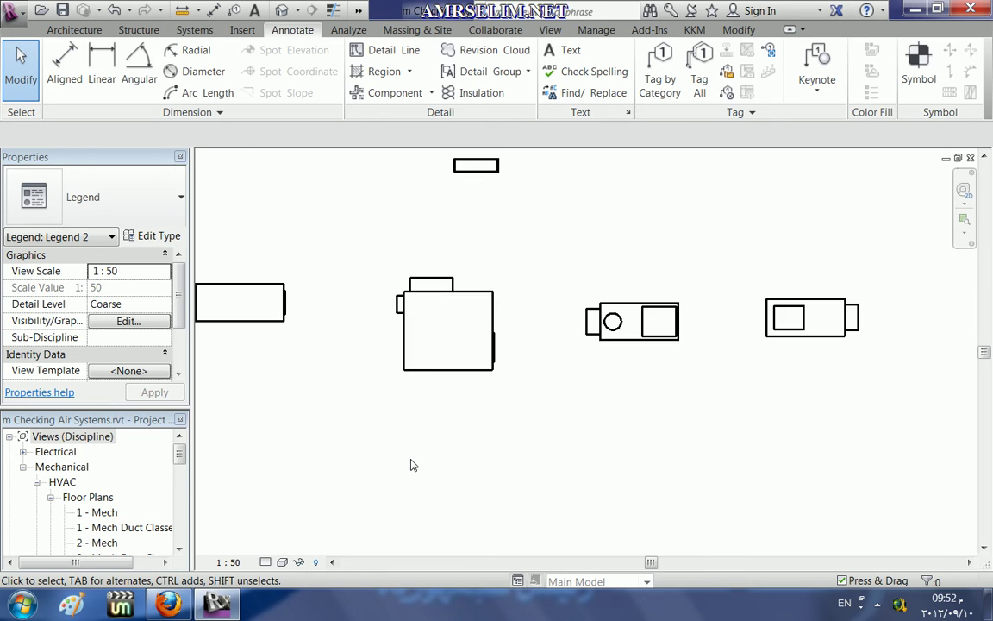
scroll(552, 354, "down", 2)
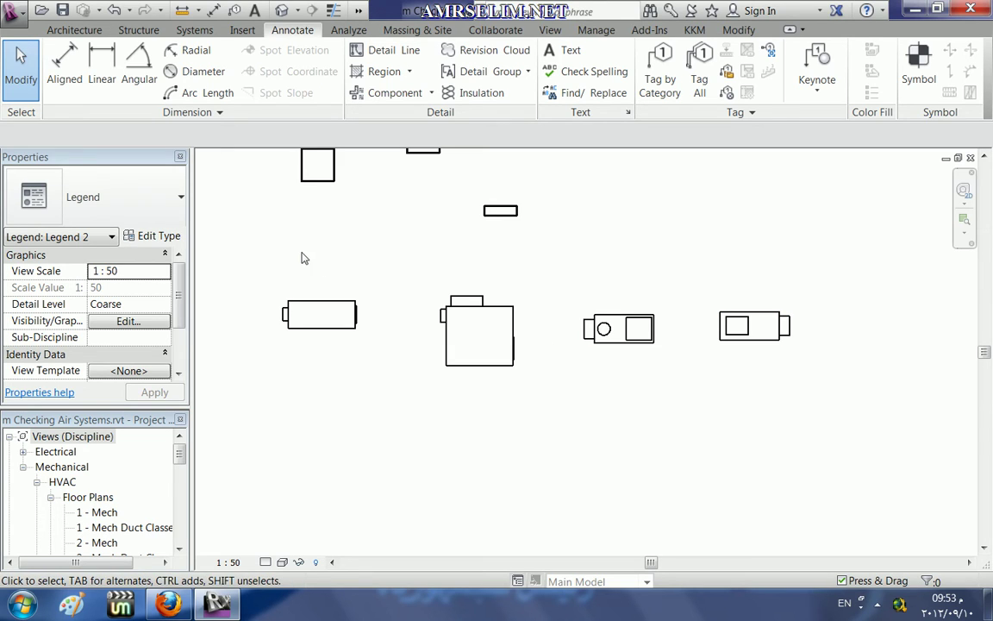
Restart Legend Component and pick the M_Round Duct Elbow 1 D type.
left_click(431, 93)
left_click(323, 185)
left_click(288, 134)
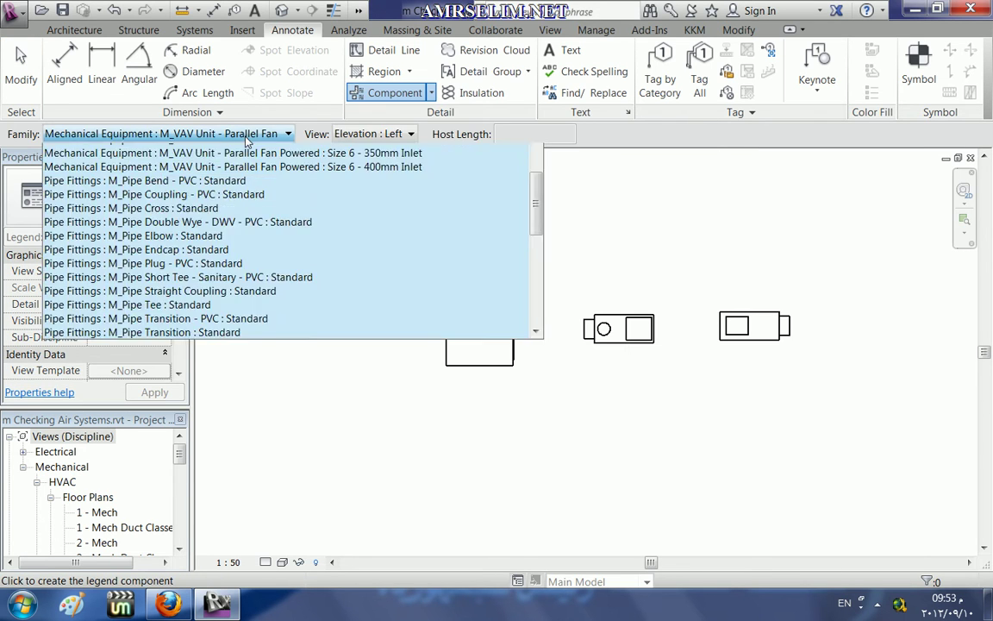
scroll(293, 345, "down", 3)
scroll(294, 345, "down", 3)
scroll(276, 345, "down", 5)
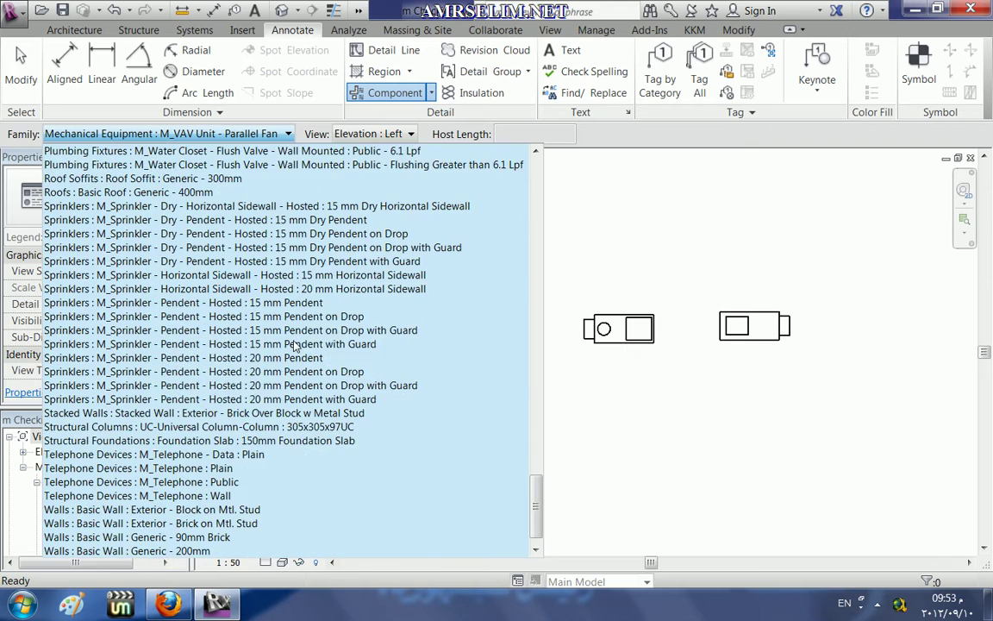
scroll(276, 349, "down", 1)
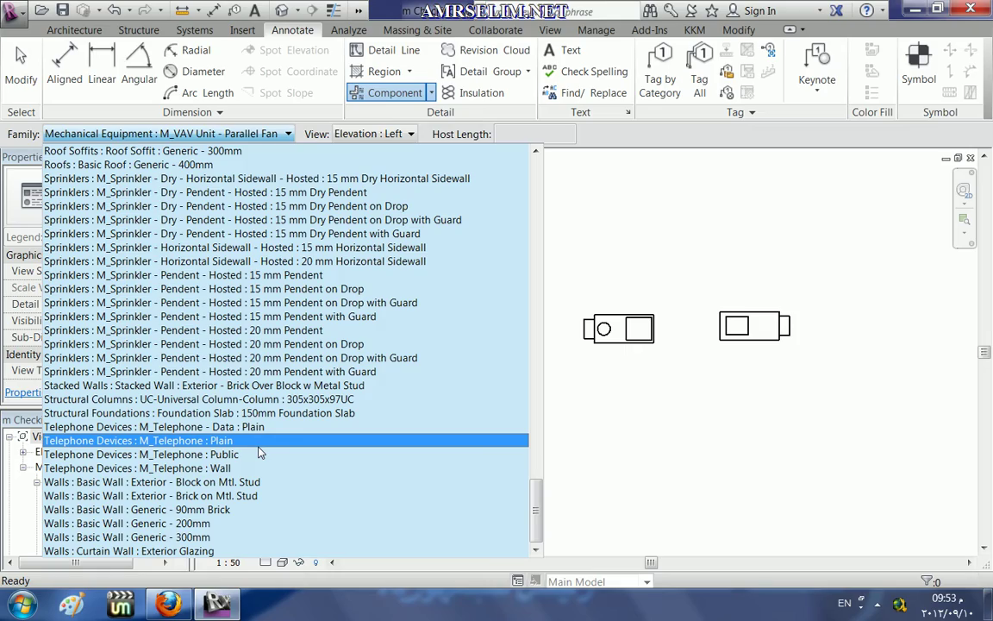
scroll(258, 452, "up", 5)
scroll(259, 450, "up", 4)
scroll(259, 450, "up", 5)
scroll(259, 450, "up", 7)
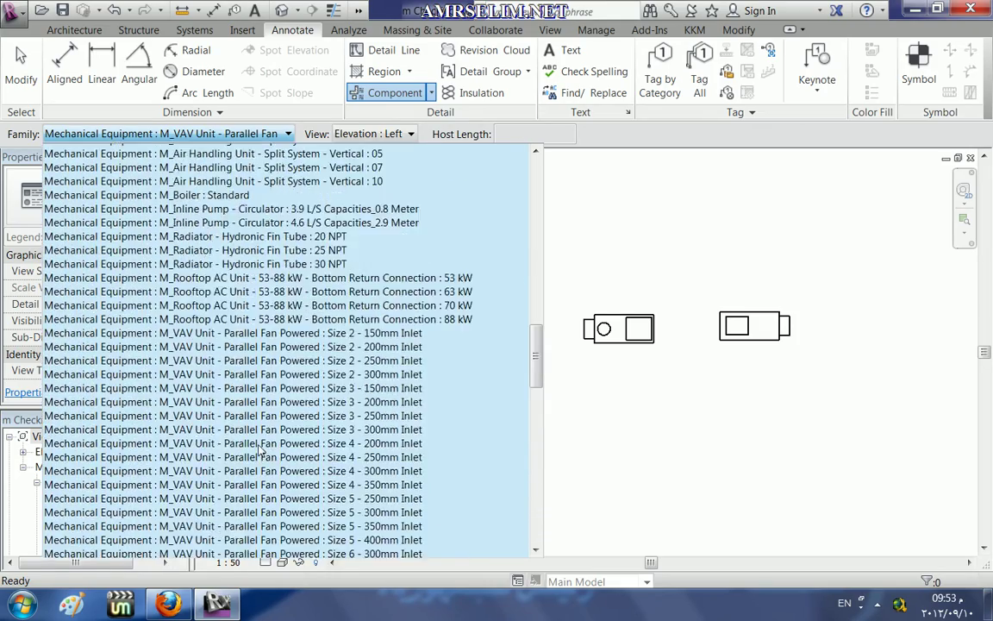
scroll(261, 450, "up", 6)
scroll(259, 450, "up", 5)
scroll(259, 451, "up", 1)
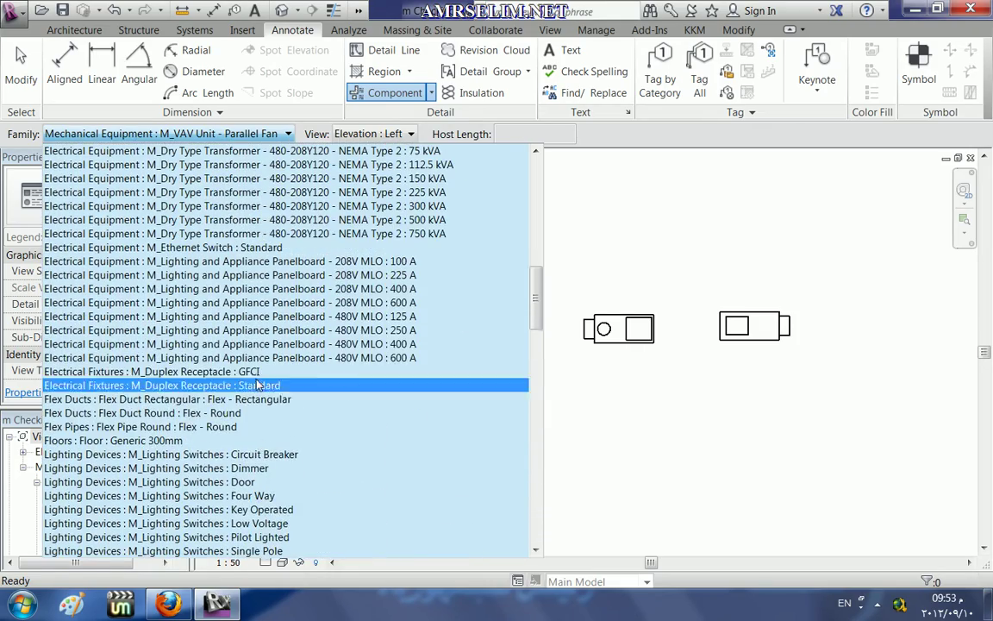
scroll(258, 385, "up", 4)
scroll(250, 370, "up", 1)
scroll(233, 354, "up", 1)
scroll(217, 331, "up", 1)
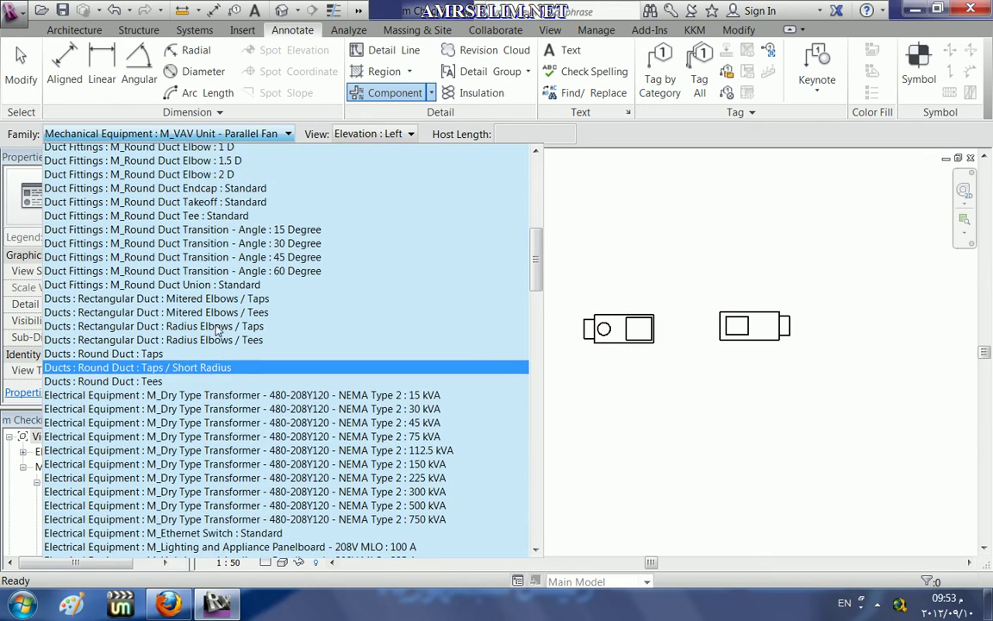
scroll(207, 332, "up", 3)
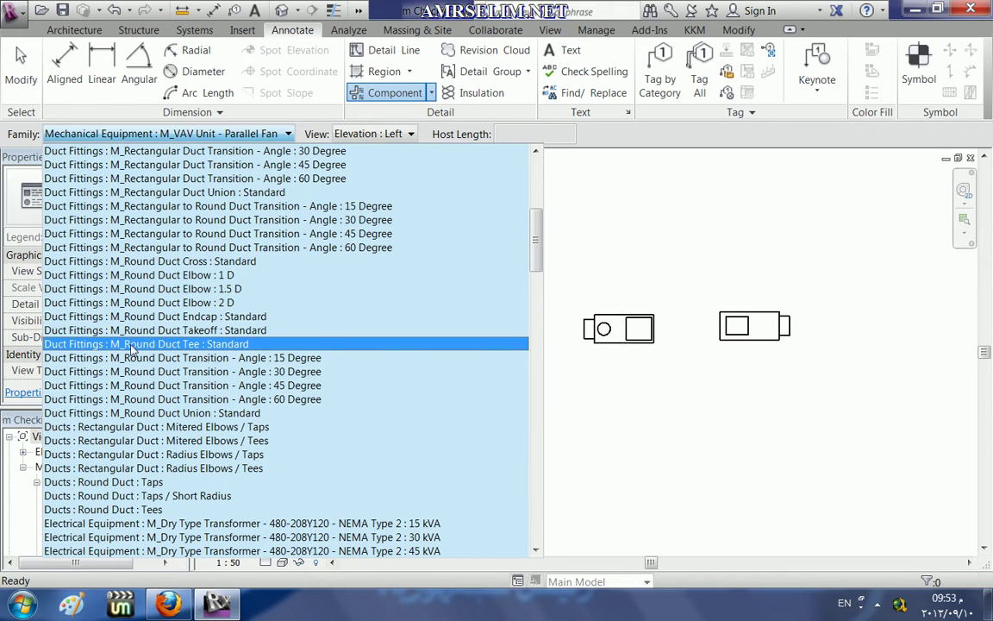
left_click(168, 275)
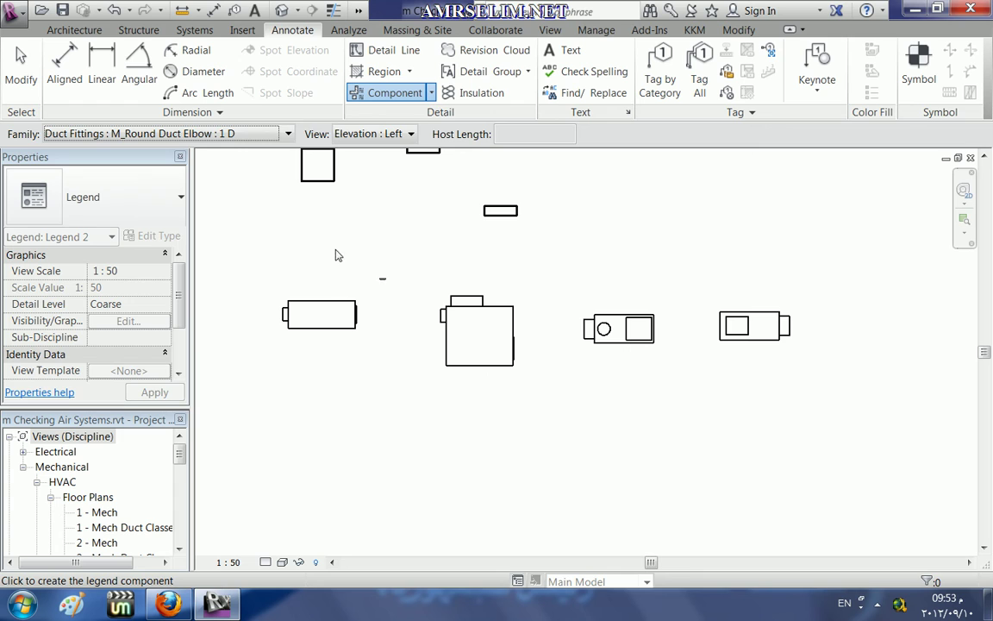
Switch to the M_Round Duct Elbow 2 D type, viewed in back then right elevation.
left_click(169, 131)
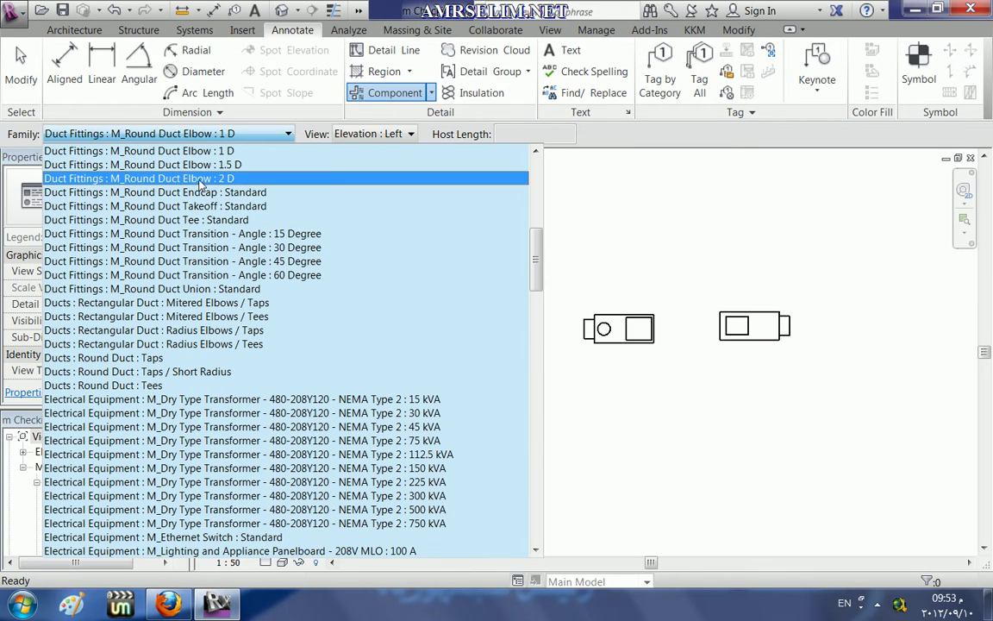
left_click(183, 178)
left_click(375, 134)
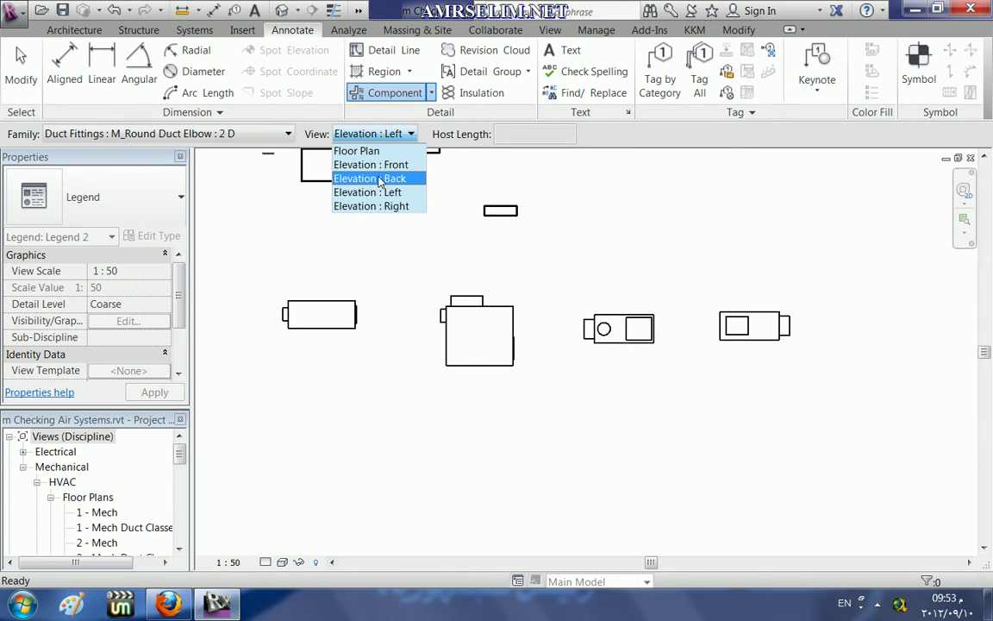
left_click(338, 175)
left_click(375, 134)
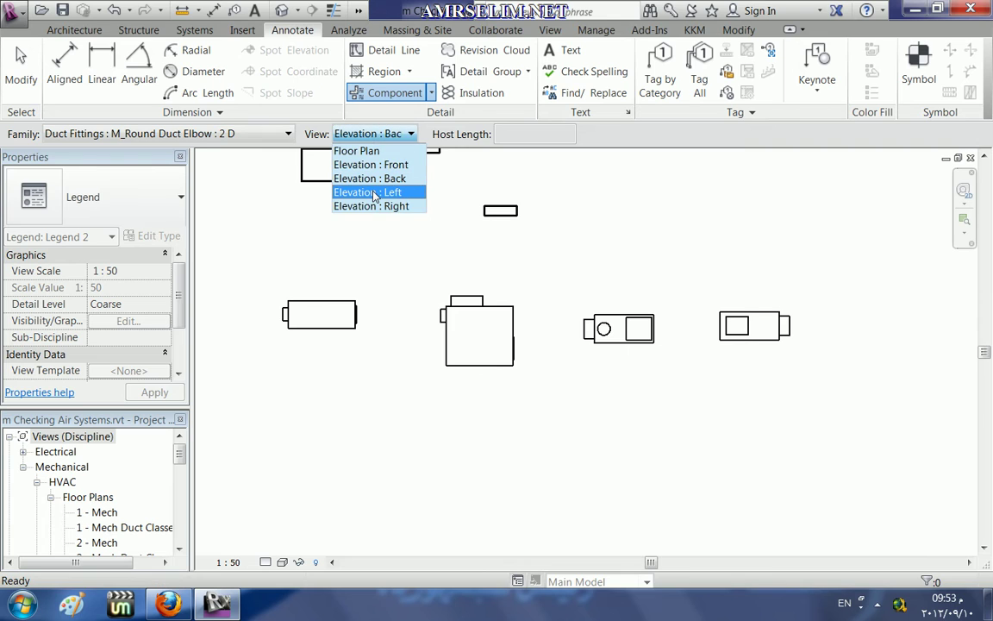
left_click(340, 205)
Choose the hosted M_Supply Diffuser in back elevation, then select the 2 - Mech plan.
left_click(264, 134)
scroll(231, 181, "up", 1)
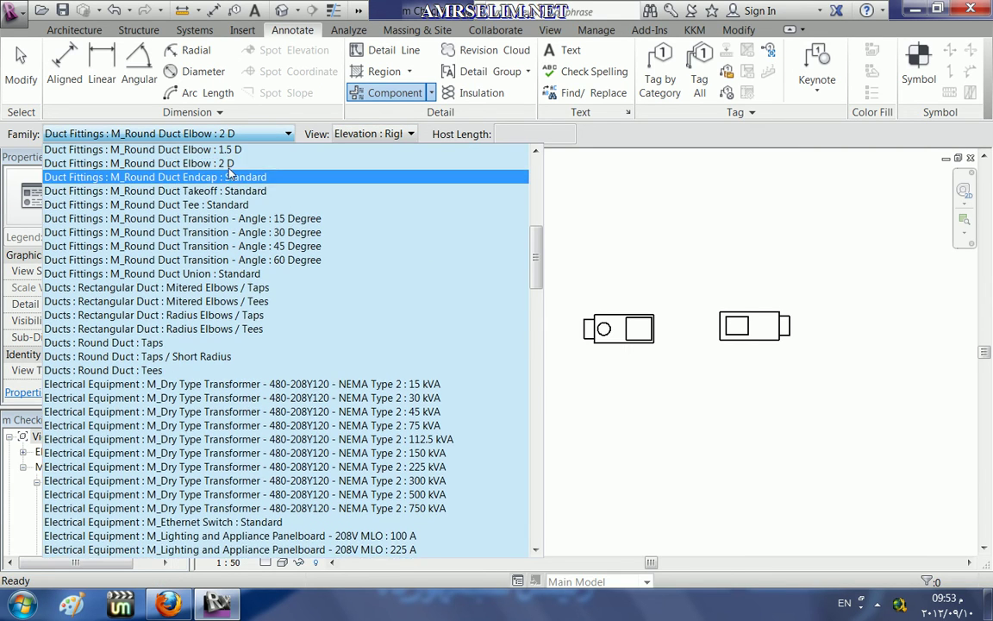
scroll(231, 181, "up", 2)
scroll(231, 179, "up", 2)
scroll(231, 178, "up", 2)
scroll(241, 194, "up", 5)
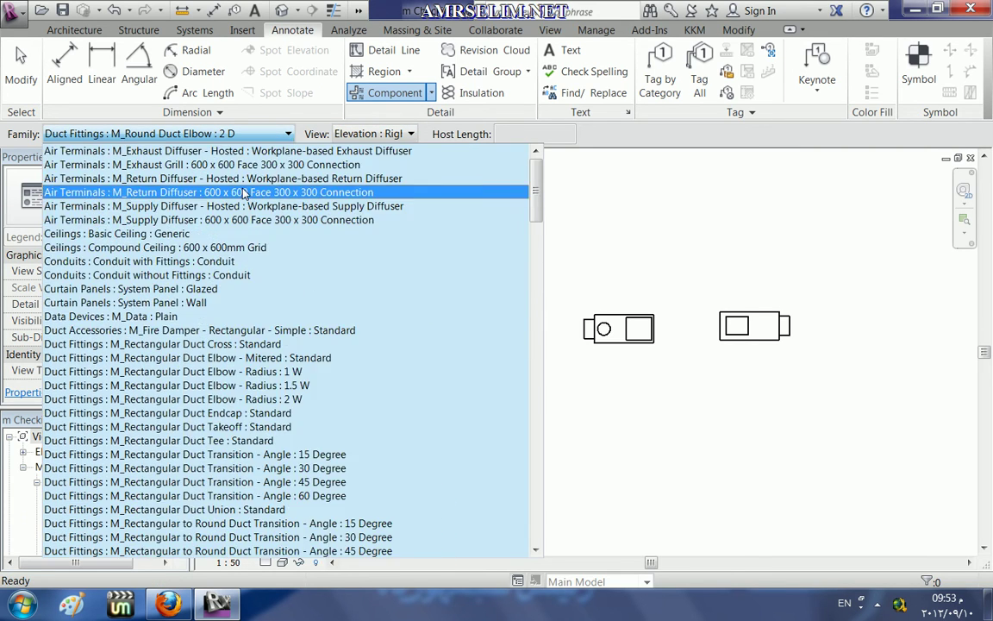
left_click(222, 207)
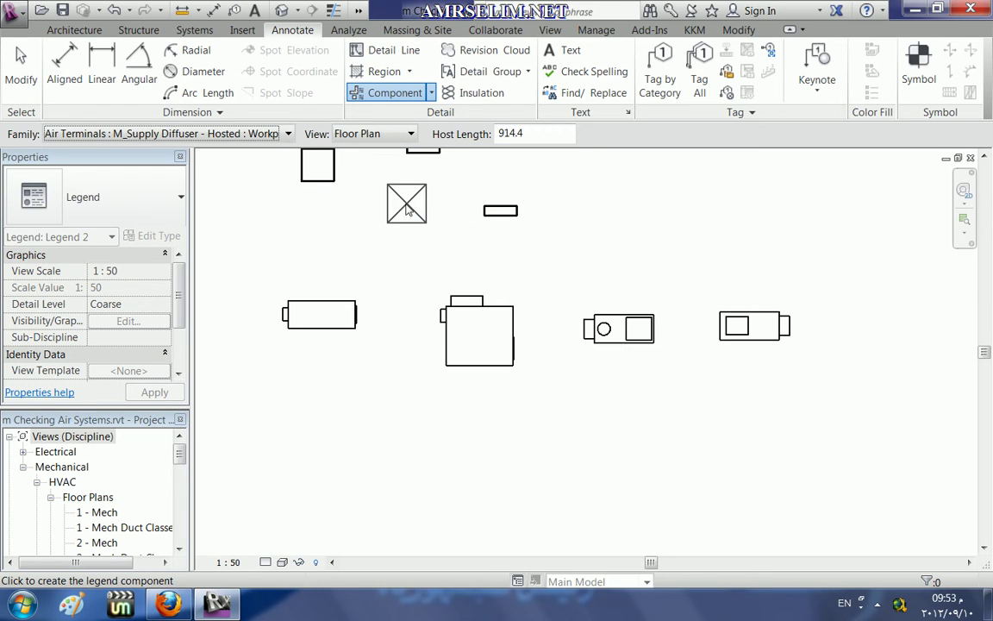
left_click(379, 135)
left_click(379, 176)
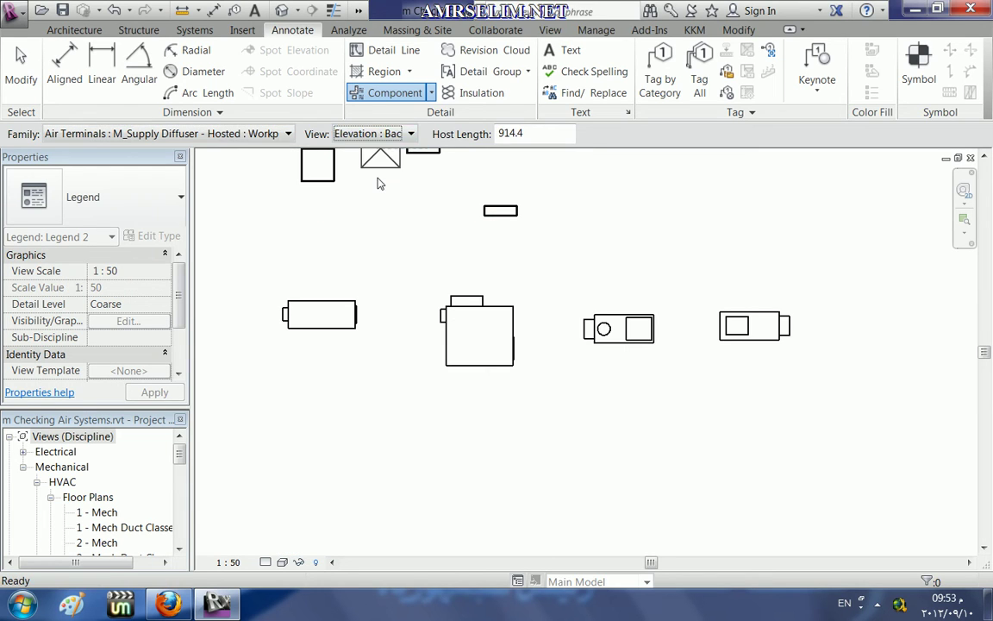
left_click(368, 138)
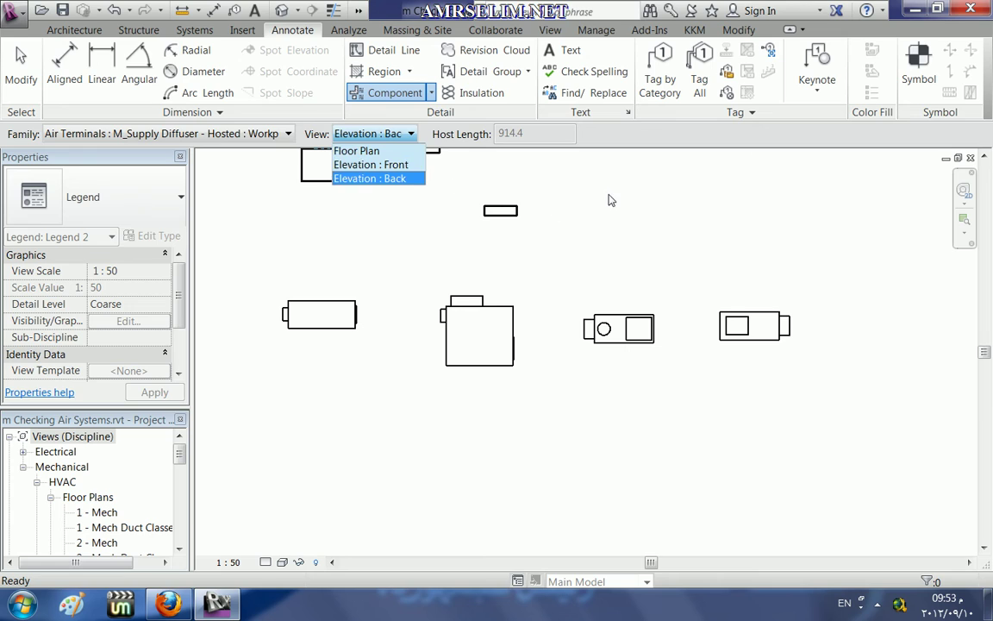
left_click(584, 197)
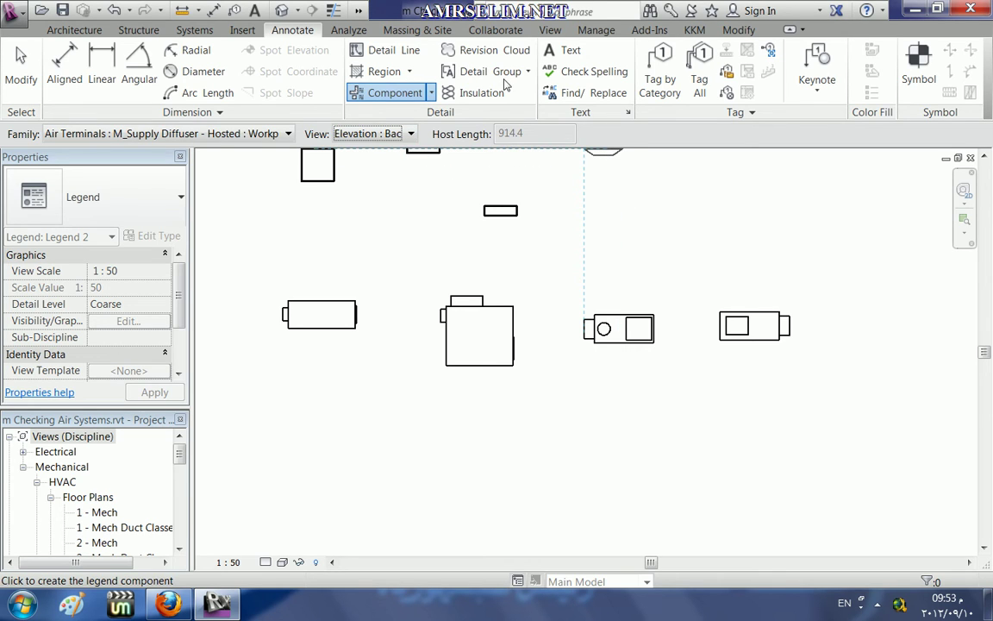
left_click(551, 29)
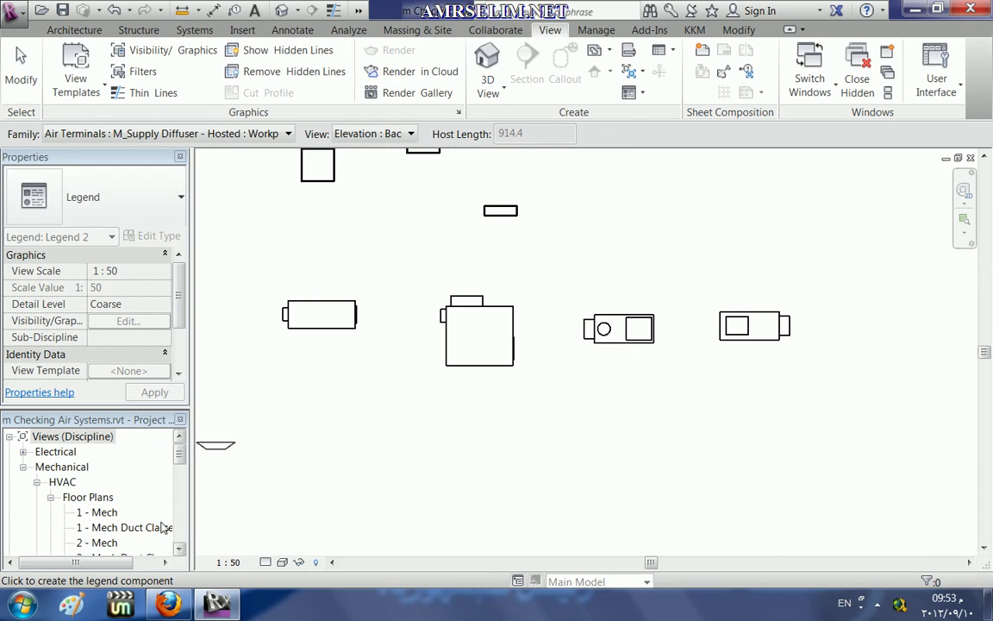
left_click(109, 543)
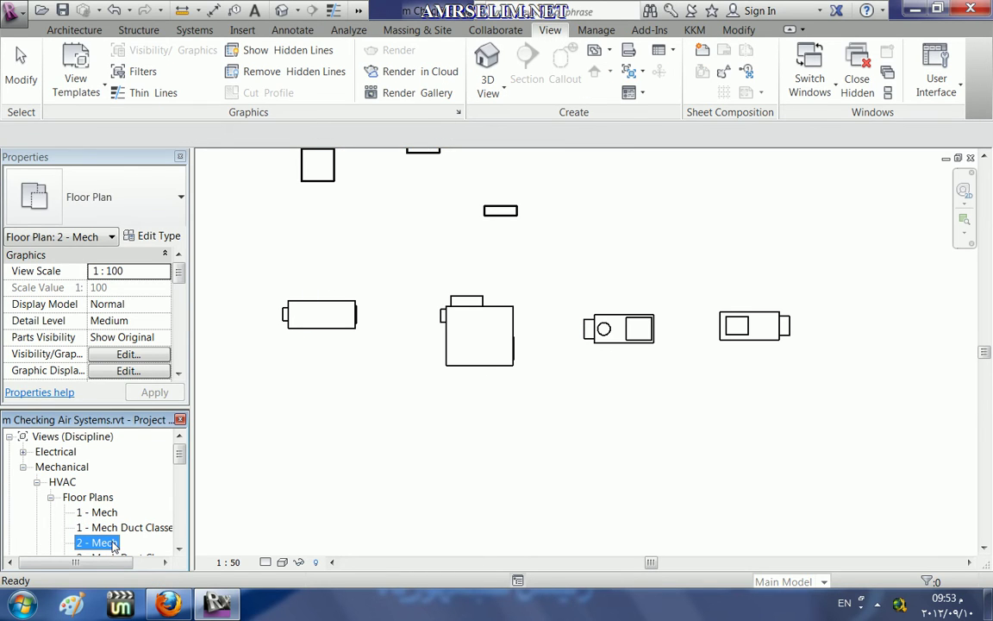
Open the 2 - Mech plan and set its view range Top Offset to 1800.
double_click(109, 544)
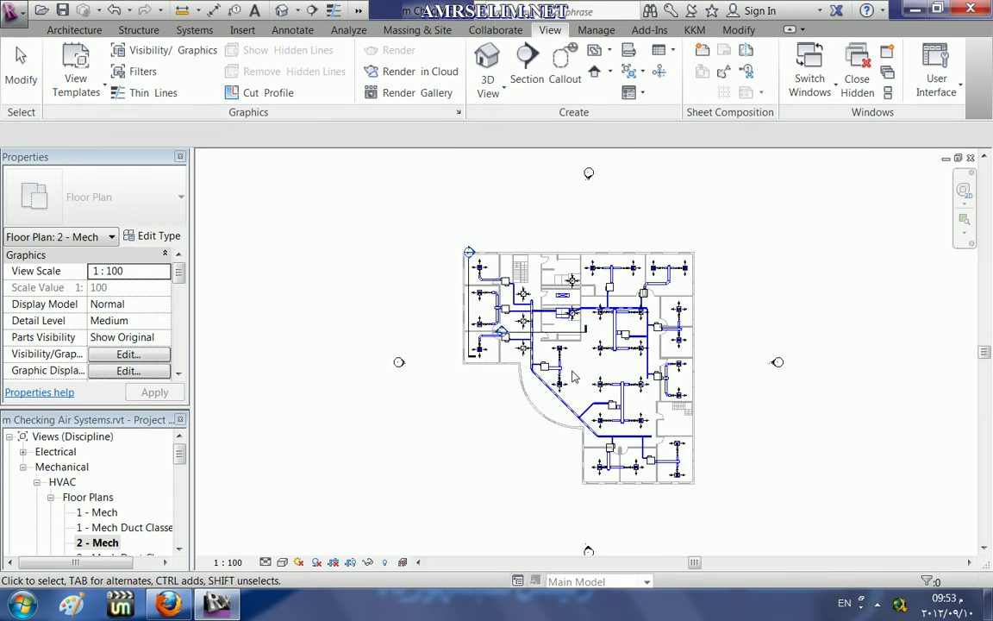
left_click_drag(179, 273, 175, 366)
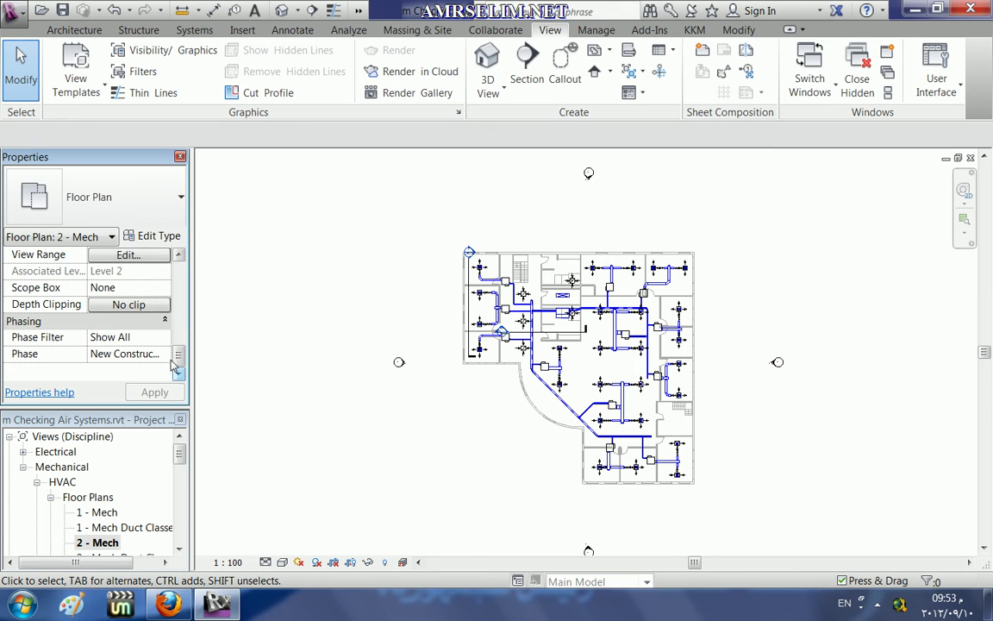
left_click(126, 254)
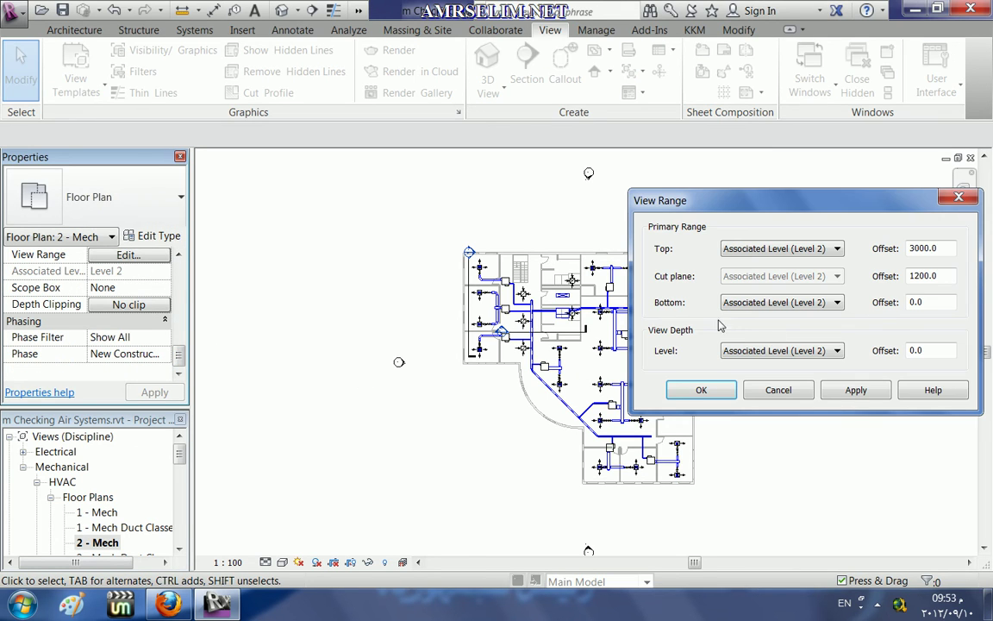
double_click(945, 253)
type("1")
type("800")
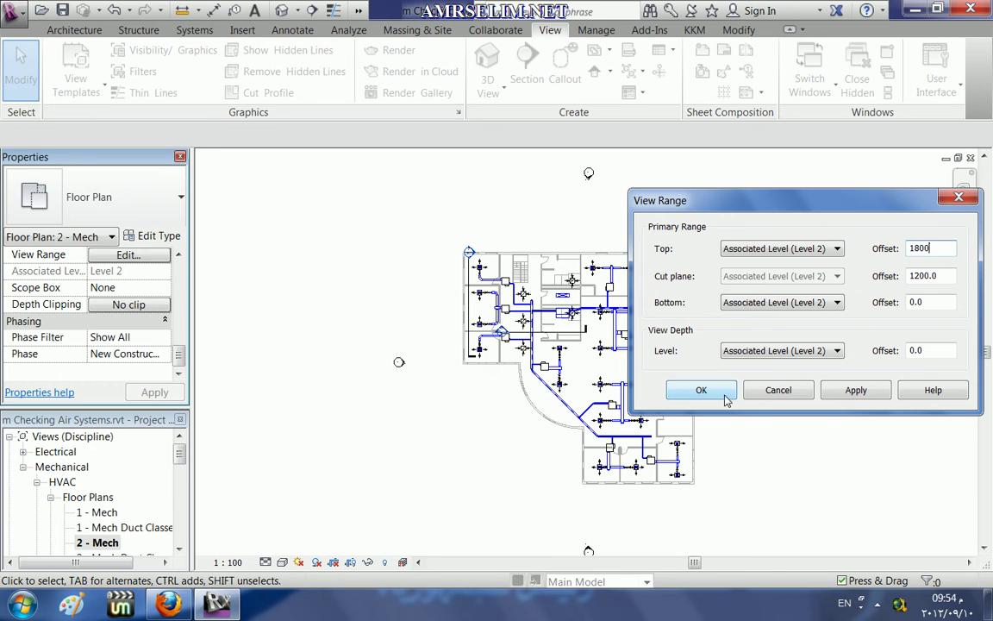
left_click(702, 391)
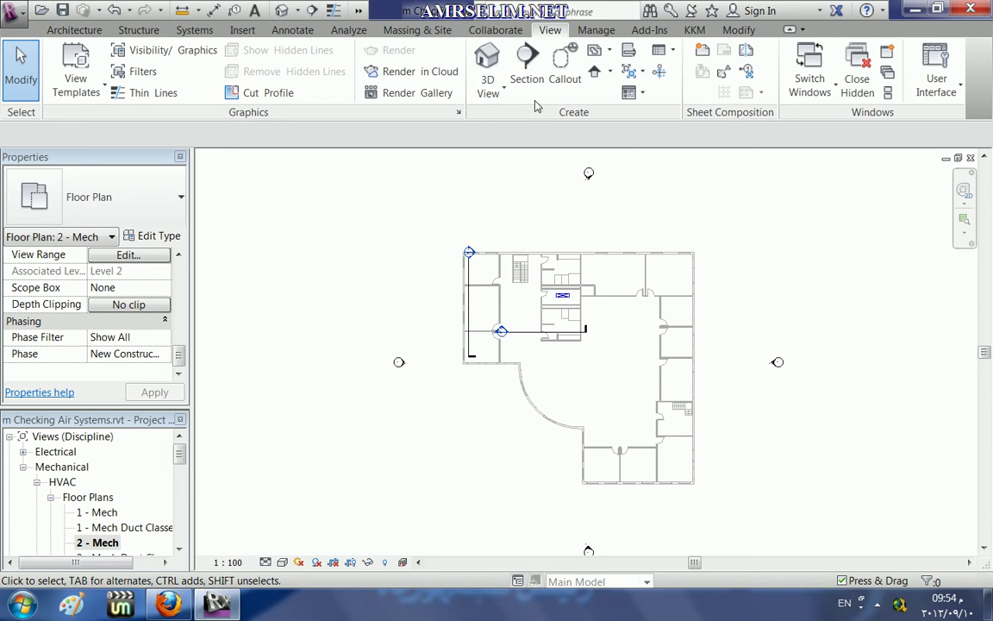
Sketch an 11000 by 10000 rectangular plan region around the upper-right rooms and finish it.
left_click(610, 52)
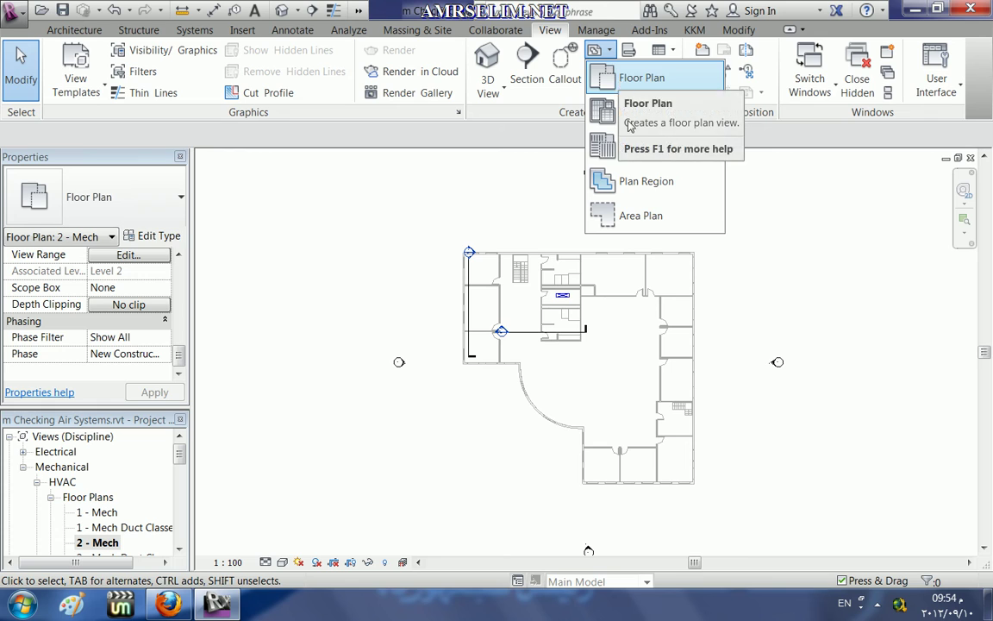
key("Escape")
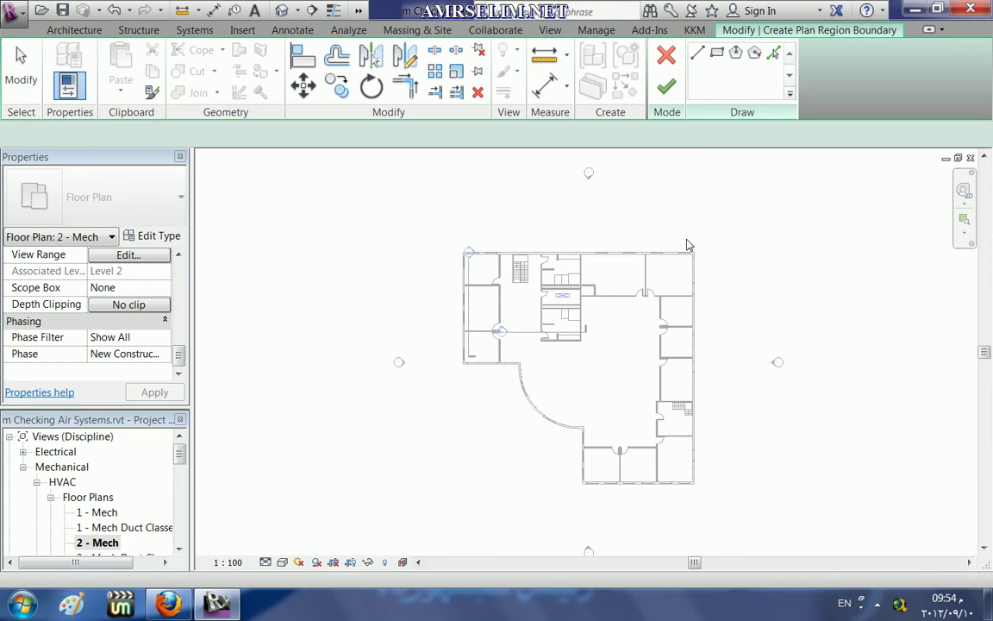
left_click(716, 52)
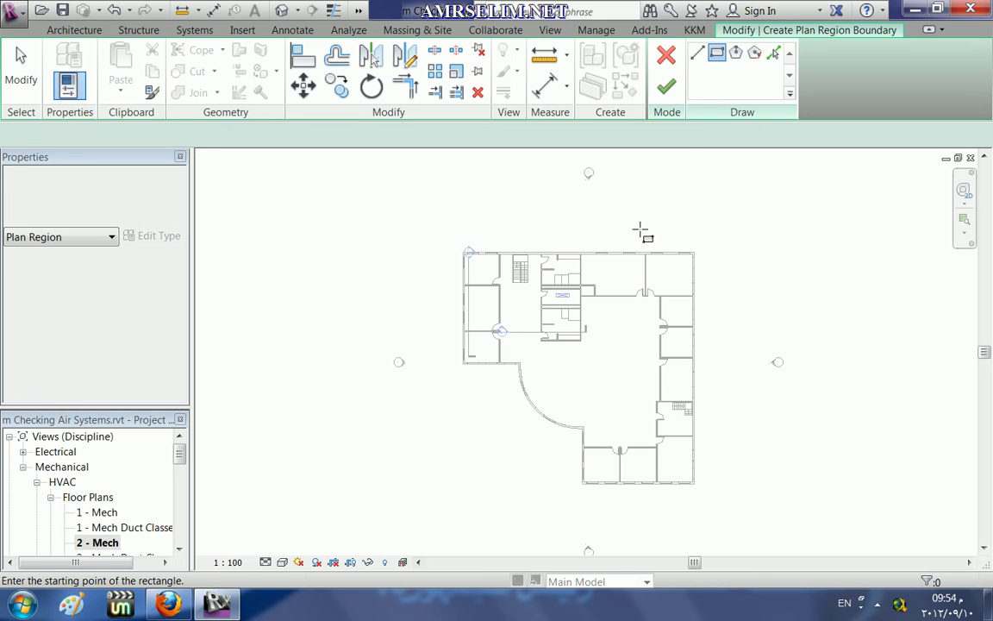
left_click(621, 243)
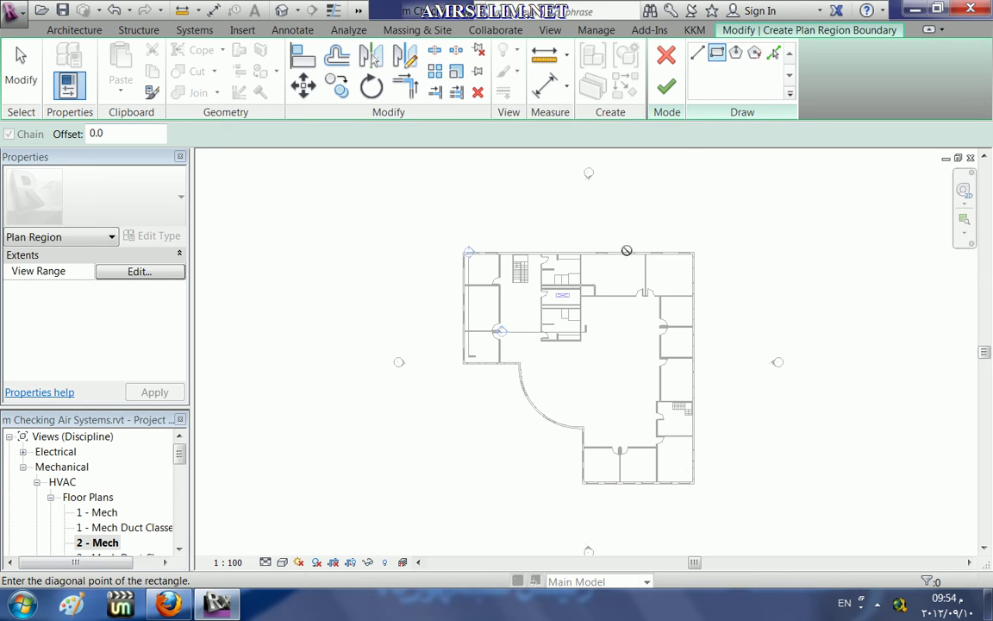
left_click(703, 318)
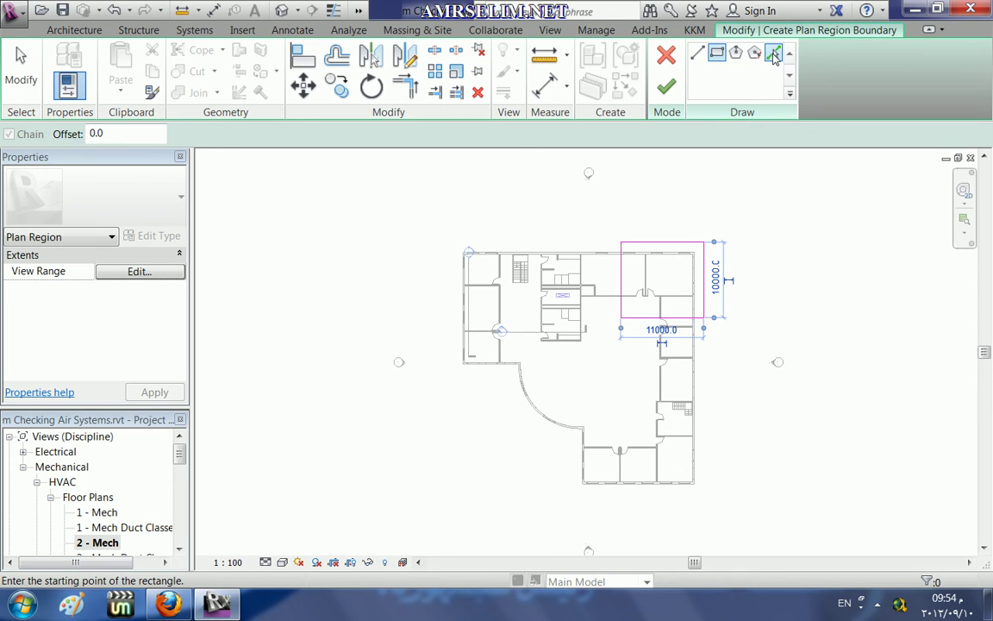
left_click(674, 95)
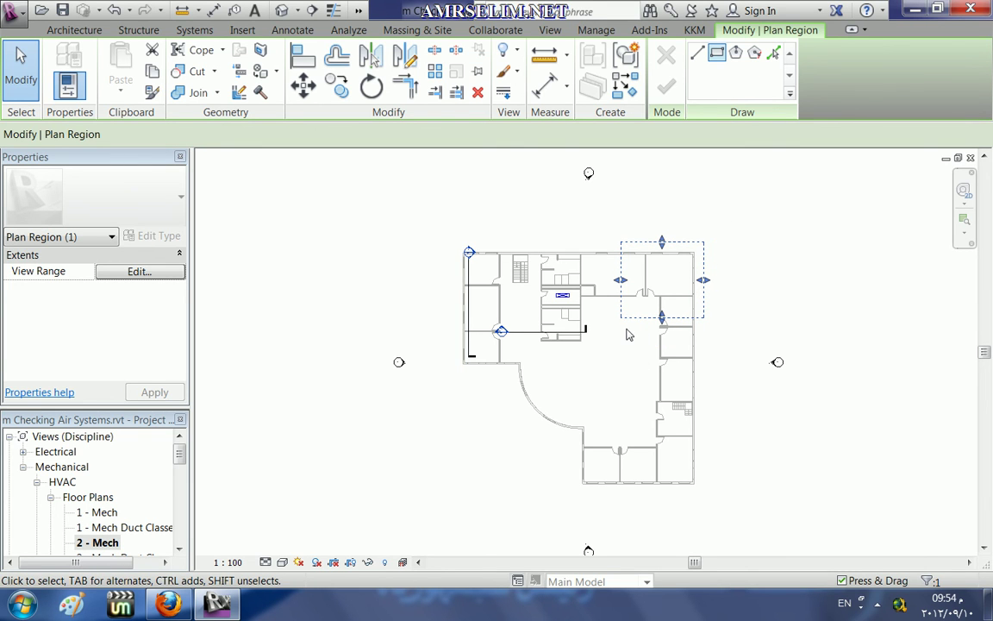
Set the plan region's view range Top Offset to 5200, then deselect it to review.
left_click(140, 271)
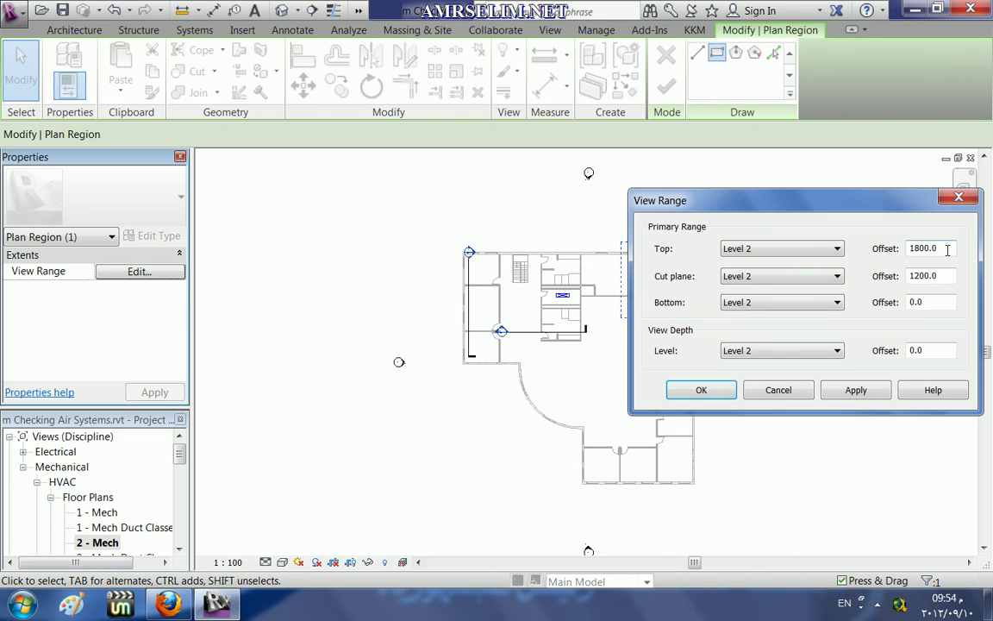
type("5200")
left_click(703, 390)
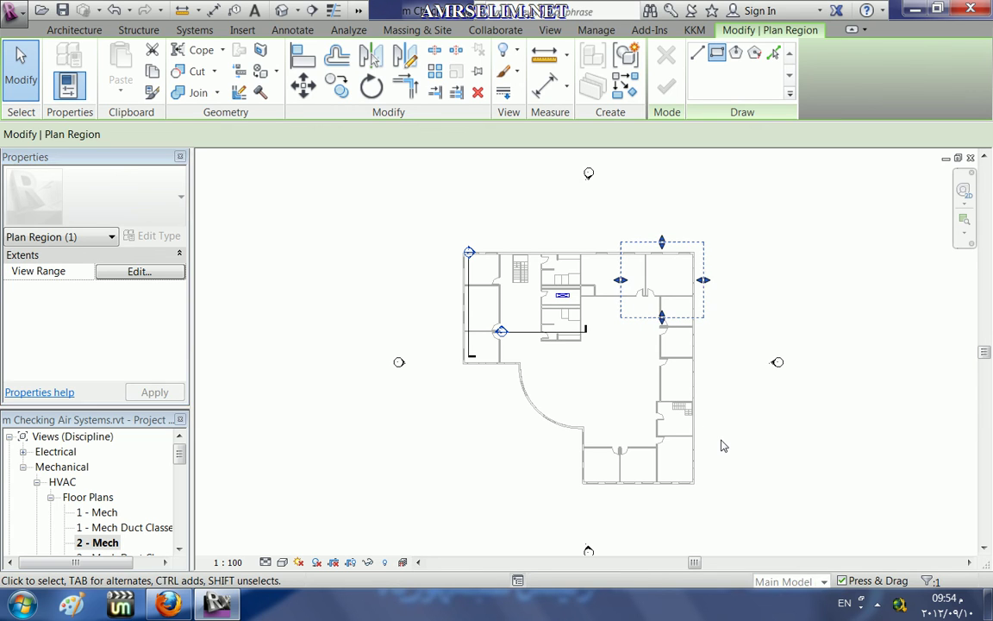
scroll(554, 390, "up", 6)
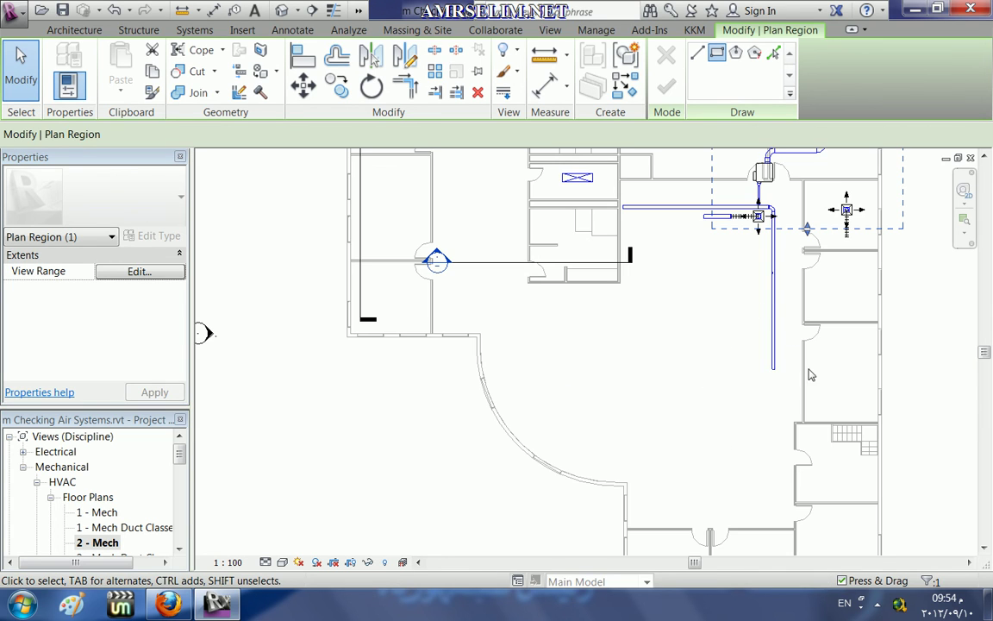
scroll(569, 444, "down", 1)
scroll(566, 441, "down", 3)
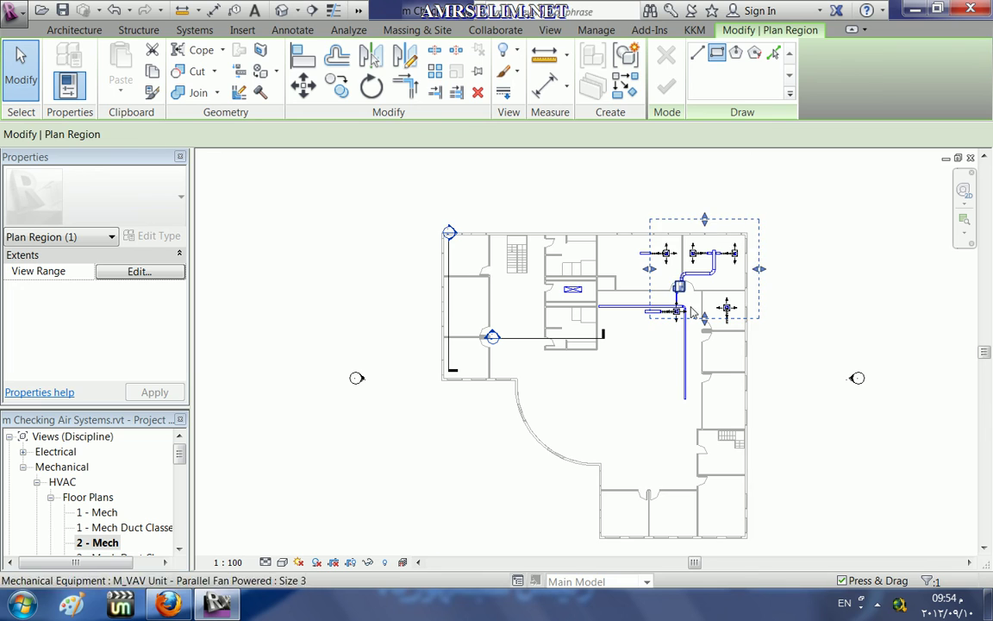
left_click(816, 291)
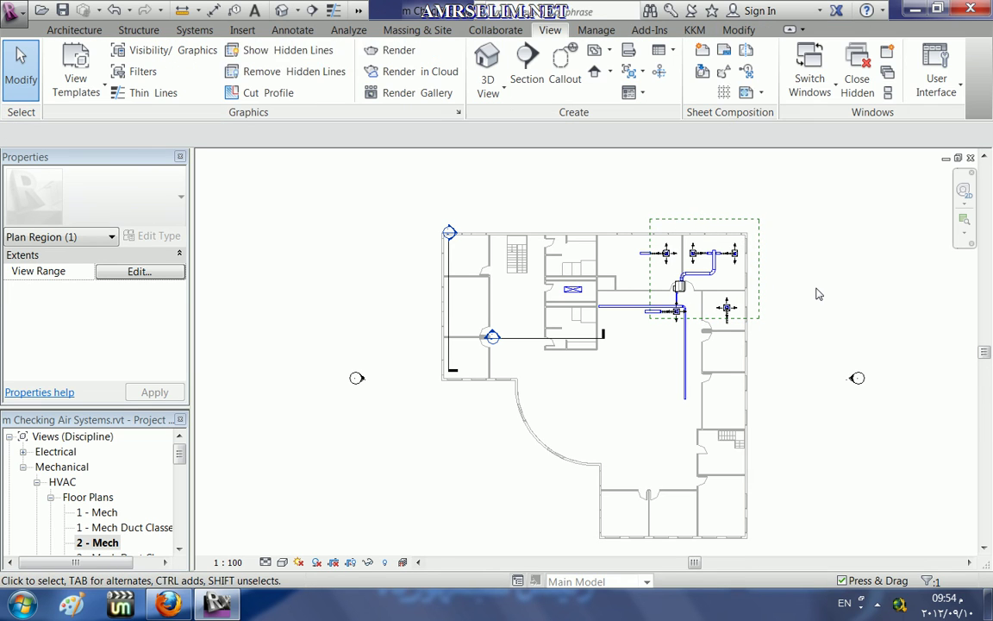
scroll(446, 200, "down", 2)
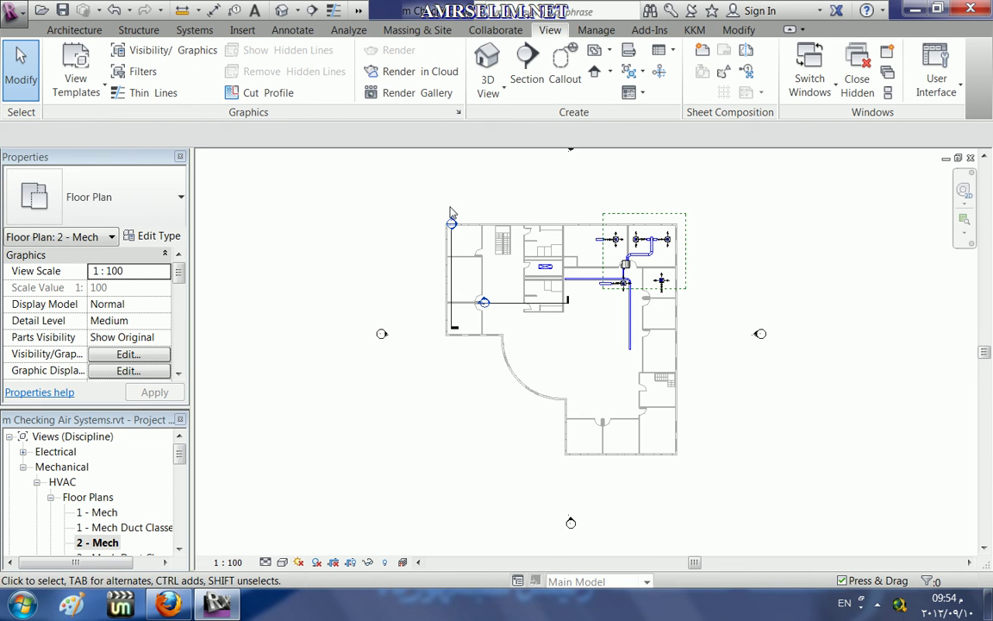